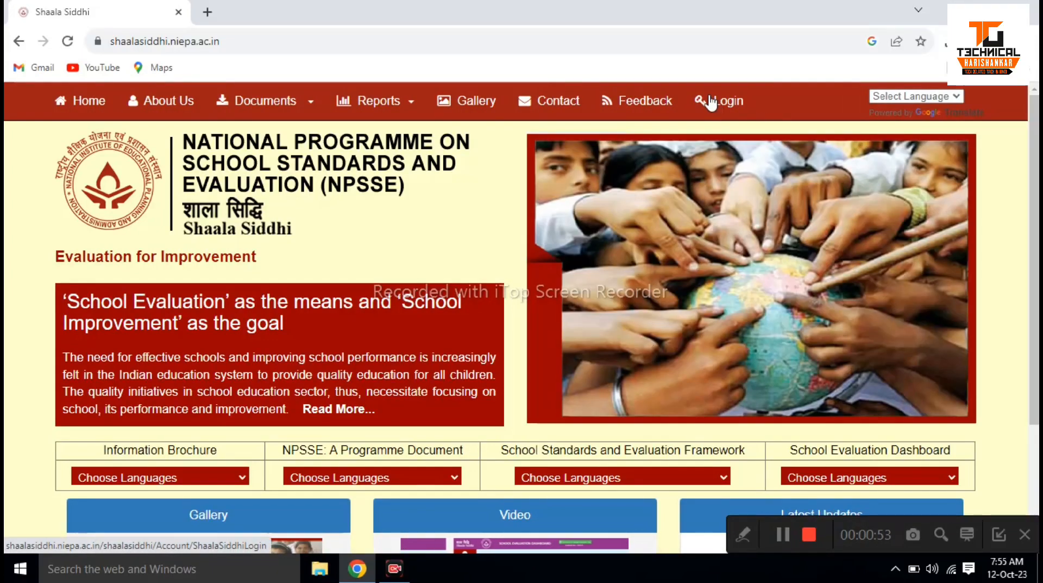
- Log in to the School Evaluation Dashboard and open the Change Profile page
{"action": "left_click", "coordinate": [712, 102]}
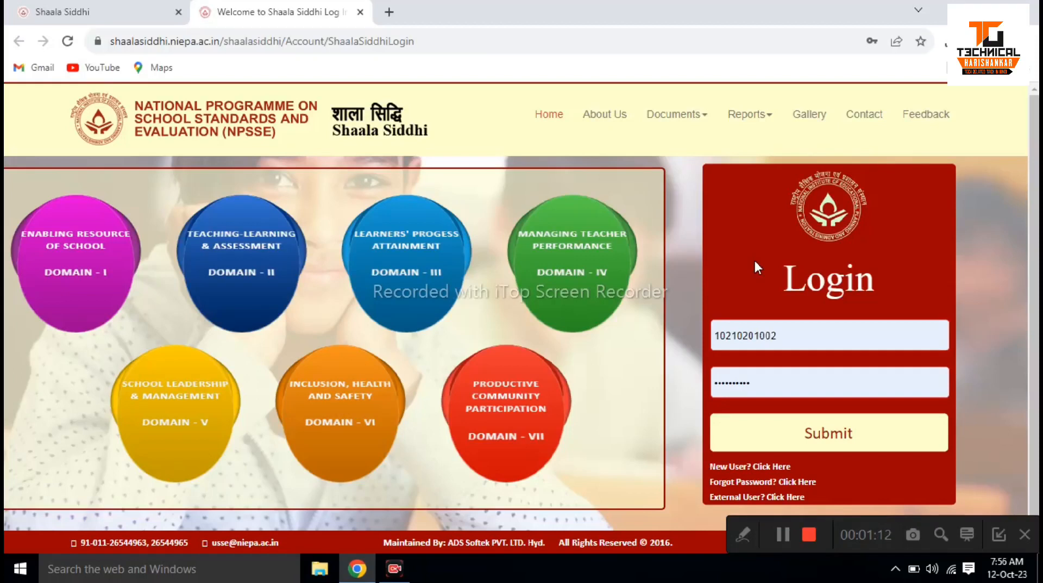
{"action": "scroll", "coordinate": [754, 259], "scroll_direction": "down", "scroll_amount": 1}
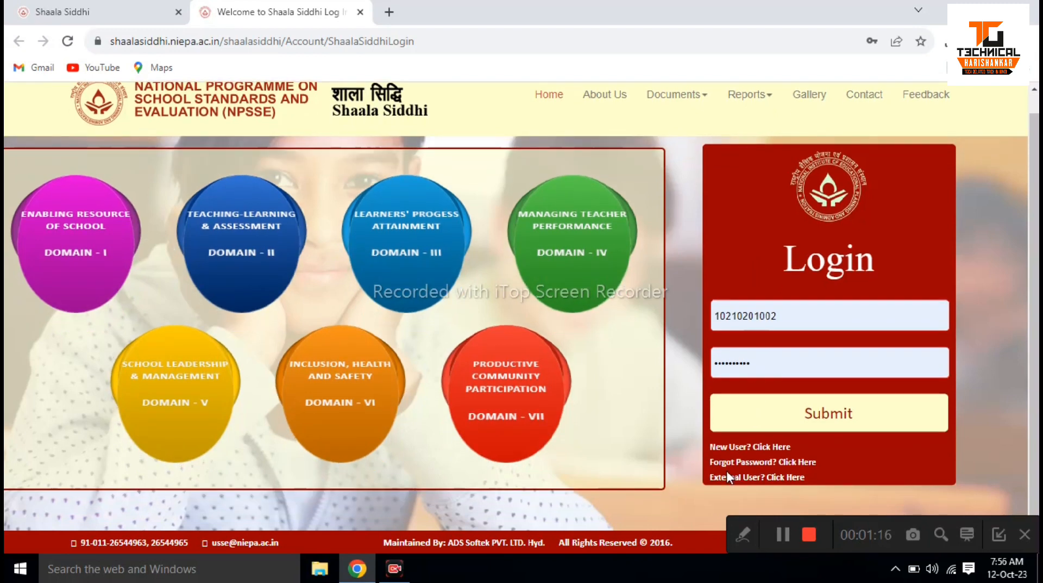
{"action": "left_click", "coordinate": [793, 465]}
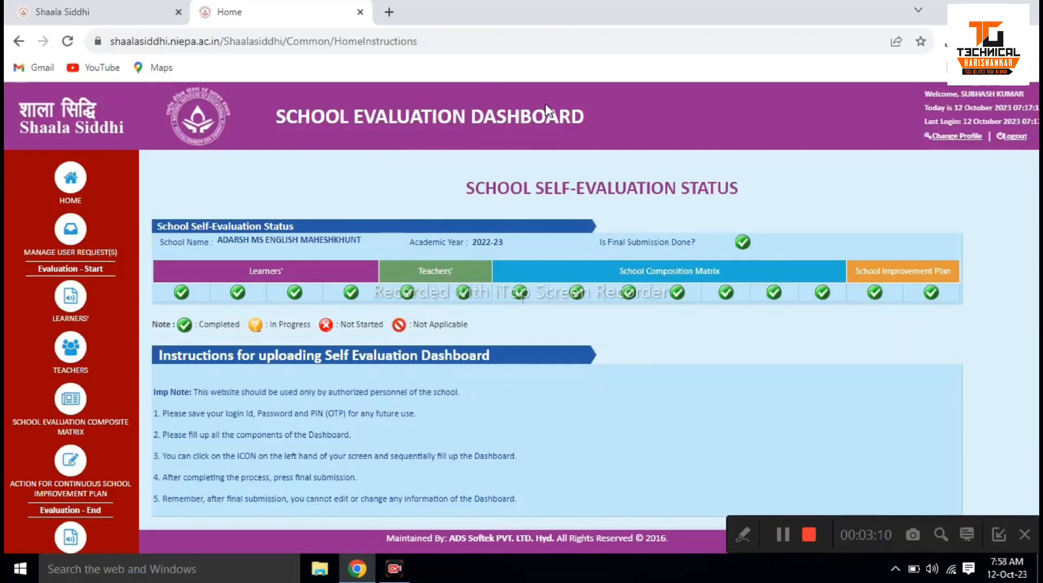
{"action": "left_click", "coordinate": [966, 144]}
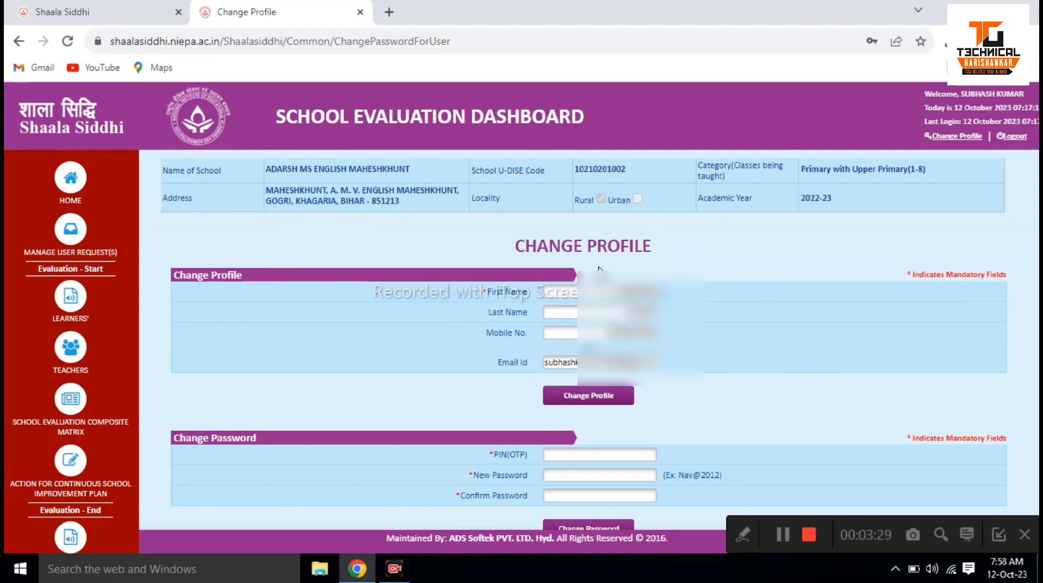
- Open Learners' Profile & Learning Outcomes and review the demographic profile and class-wise annual attendance rates
{"action": "mouse_move", "coordinate": [76, 288]}
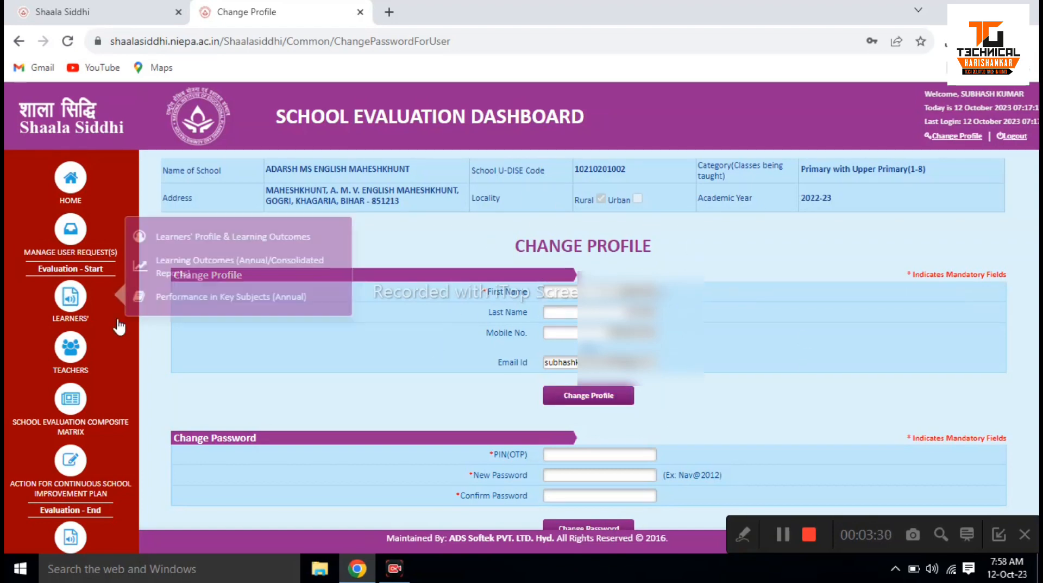
{"action": "left_click", "coordinate": [79, 300]}
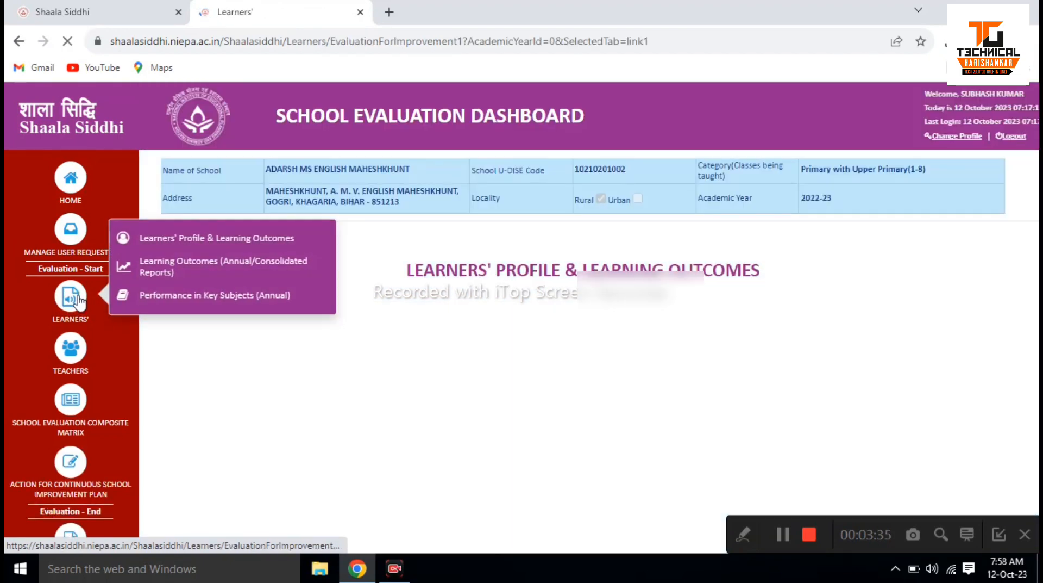
{"action": "scroll", "coordinate": [463, 321], "scroll_direction": "down", "scroll_amount": 3}
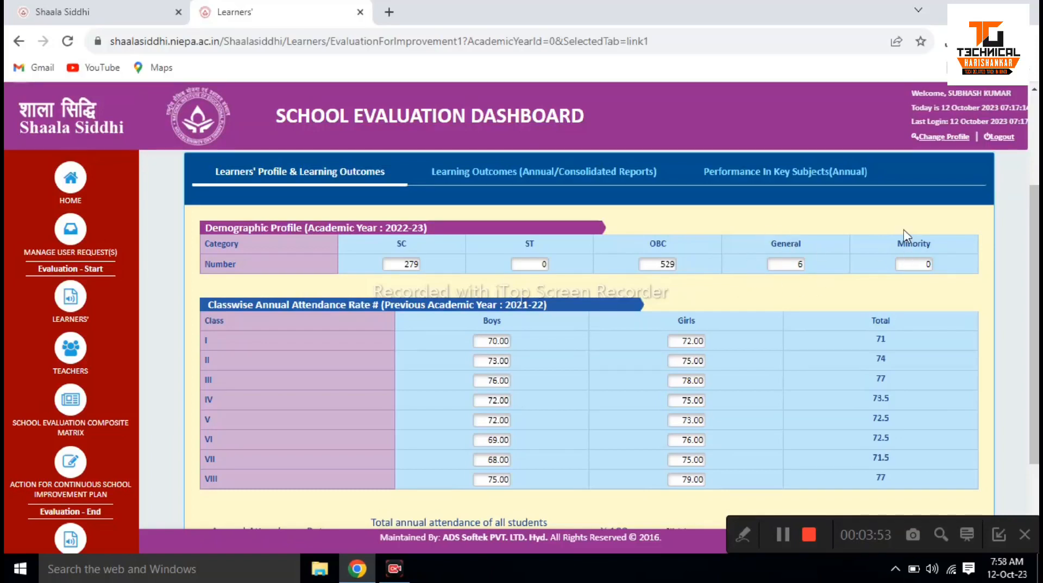
{"action": "scroll", "coordinate": [834, 280], "scroll_direction": "down", "scroll_amount": 2}
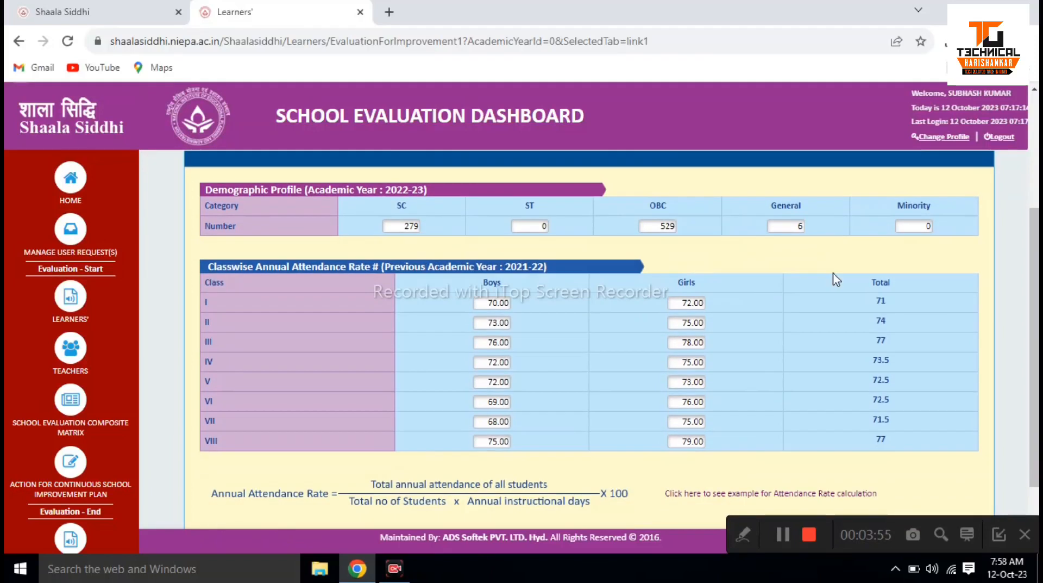
{"action": "scroll", "coordinate": [376, 214], "scroll_direction": "down", "scroll_amount": 1}
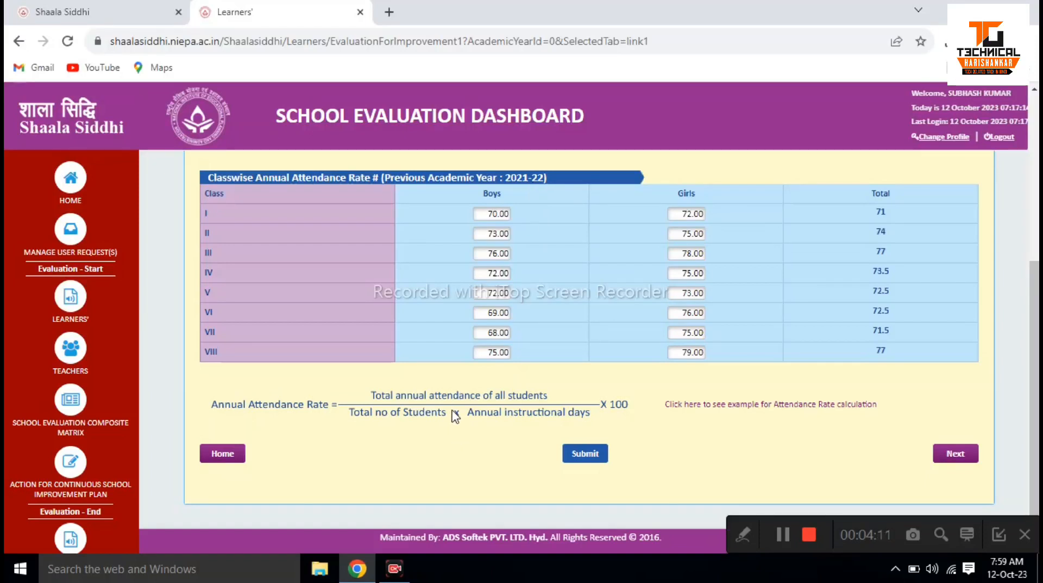
- Open the example for attendance rate calculation and launch the Calculator app alongside it
{"action": "left_click", "coordinate": [770, 406]}
{"action": "scroll", "coordinate": [707, 412], "scroll_direction": "down", "scroll_amount": 4}
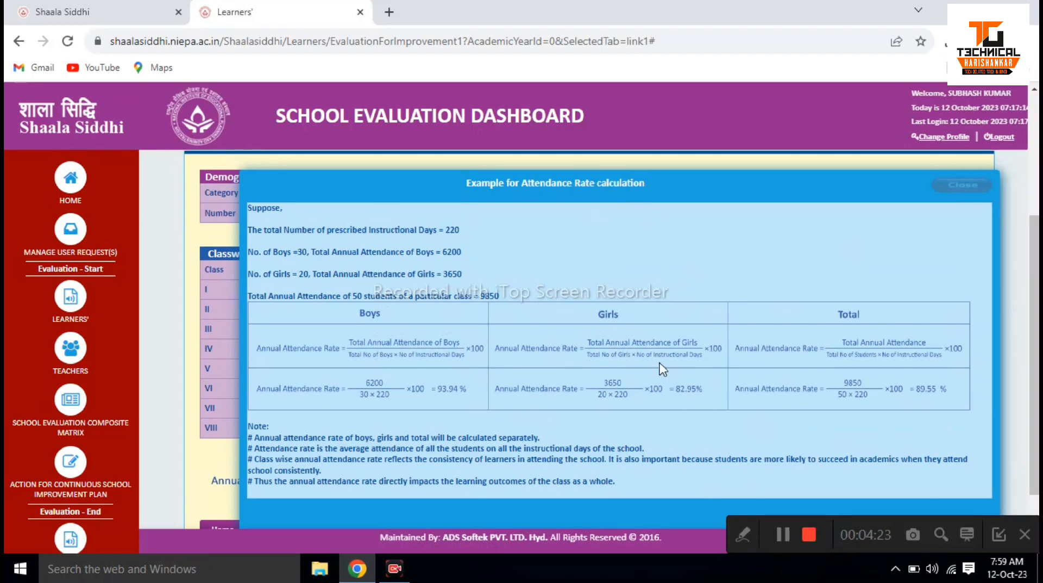
{"action": "left_click", "coordinate": [21, 568]}
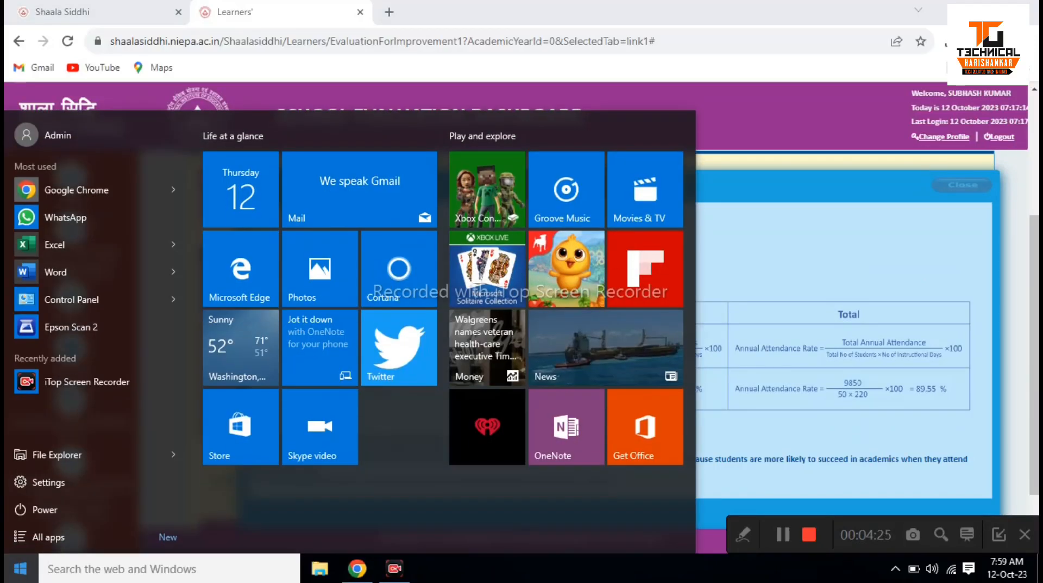
{"action": "left_click", "coordinate": [111, 573]}
{"action": "type", "text": "ca"}
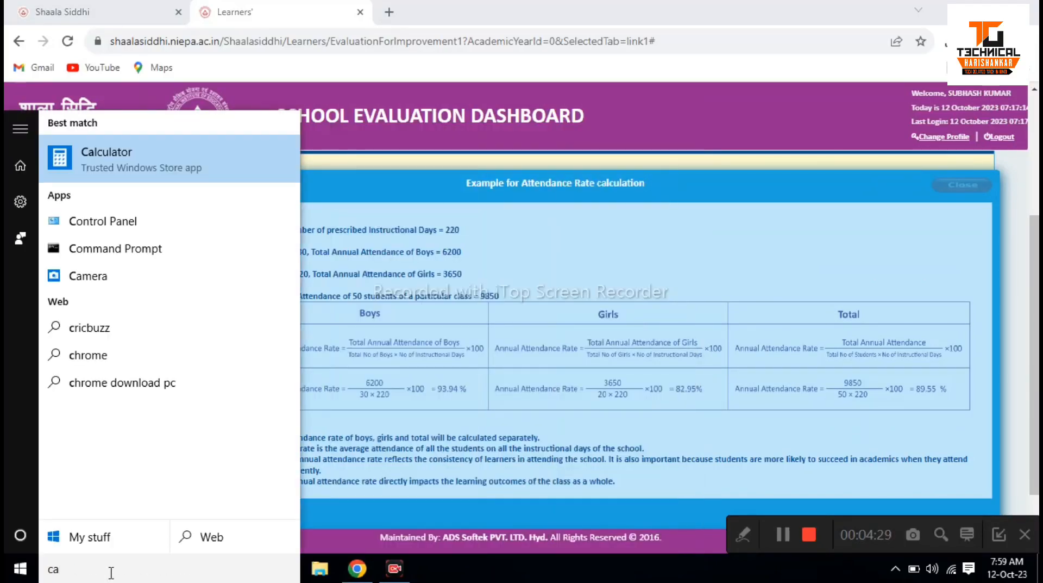
{"action": "key", "text": "Return"}
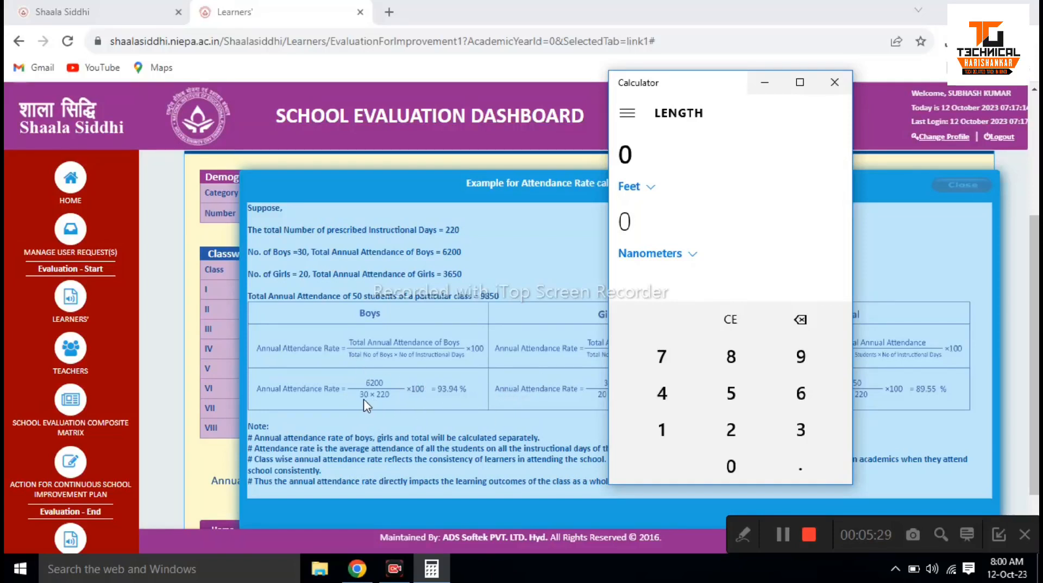
- Calculate 30 × 220 in Calculator's Standard mode for the example's boys' attendance denominator
{"action": "left_click", "coordinate": [781, 434]}
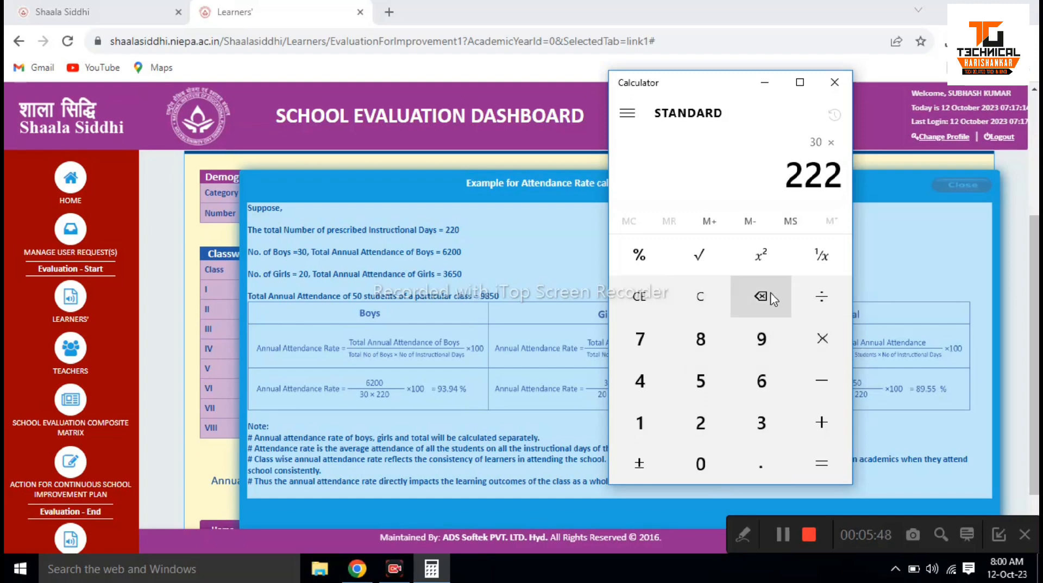
{"action": "left_click", "coordinate": [773, 298]}
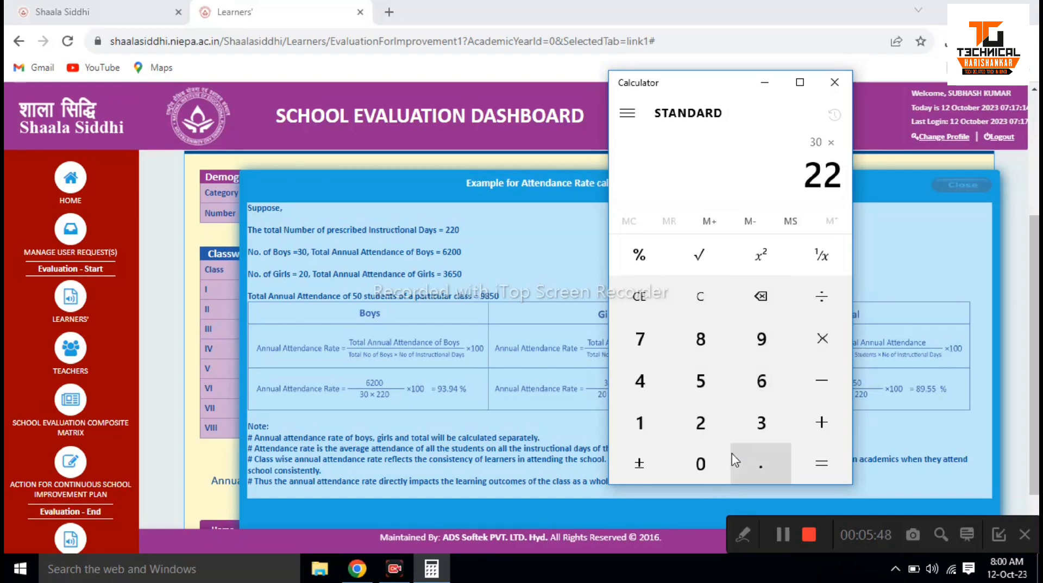
{"action": "left_click", "coordinate": [709, 463]}
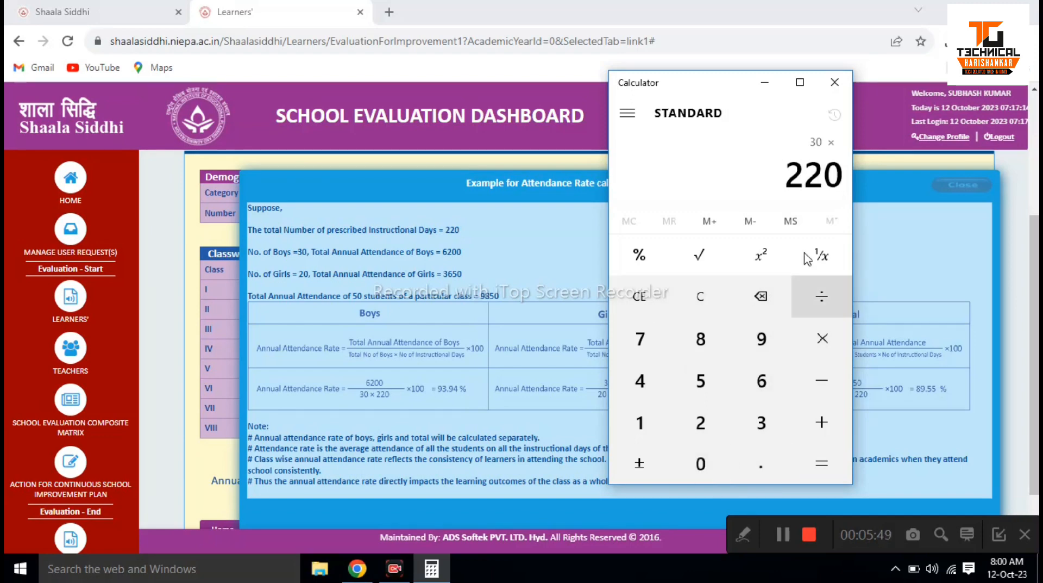
{"action": "left_click", "coordinate": [823, 462]}
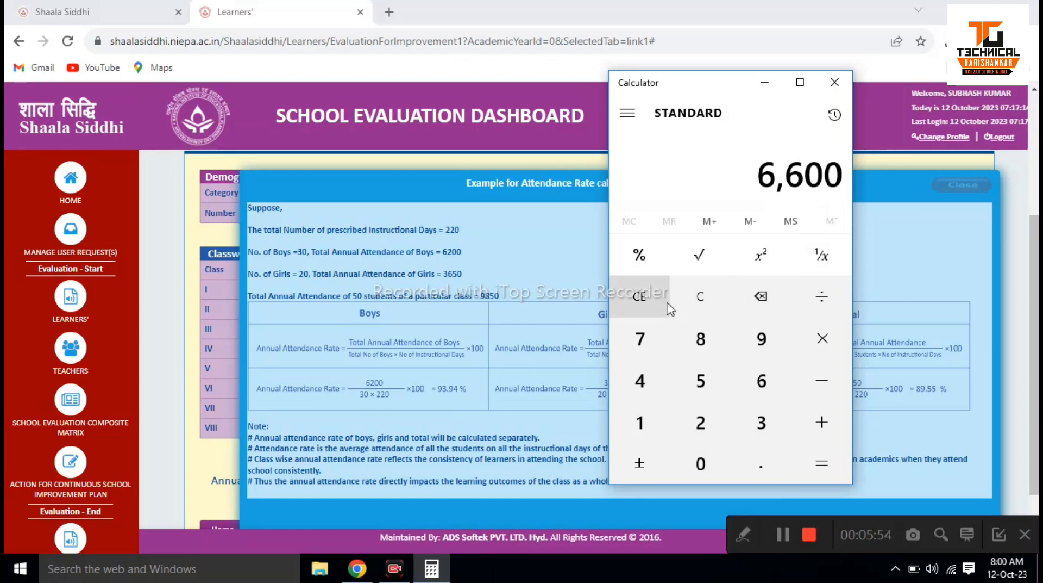
- Clear the calculator and start a division with the boys' total annual attendance, 6200
{"action": "left_click", "coordinate": [700, 298]}
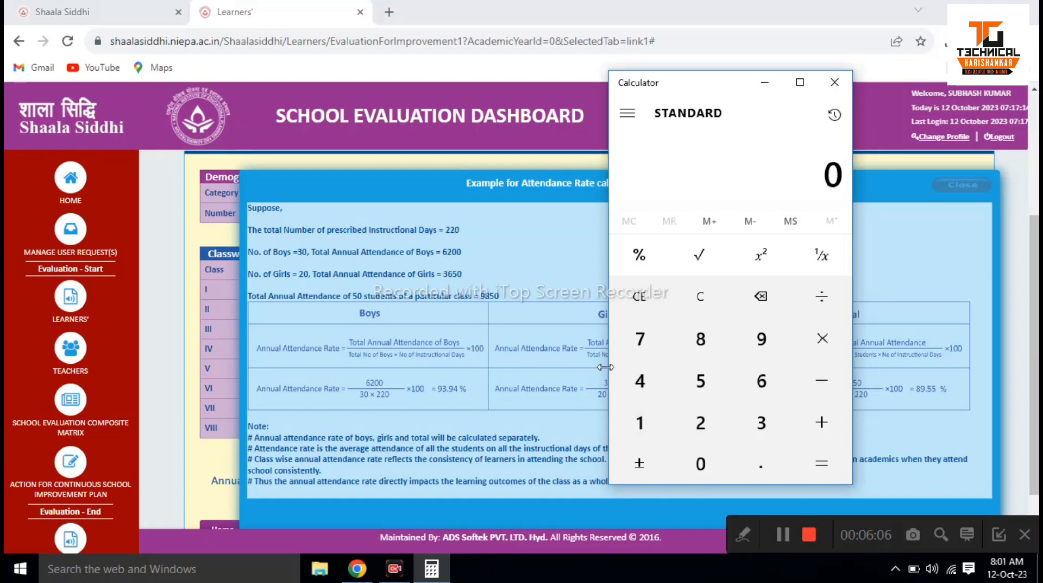
{"action": "left_click", "coordinate": [758, 395]}
{"action": "double_click", "coordinate": [717, 411]}
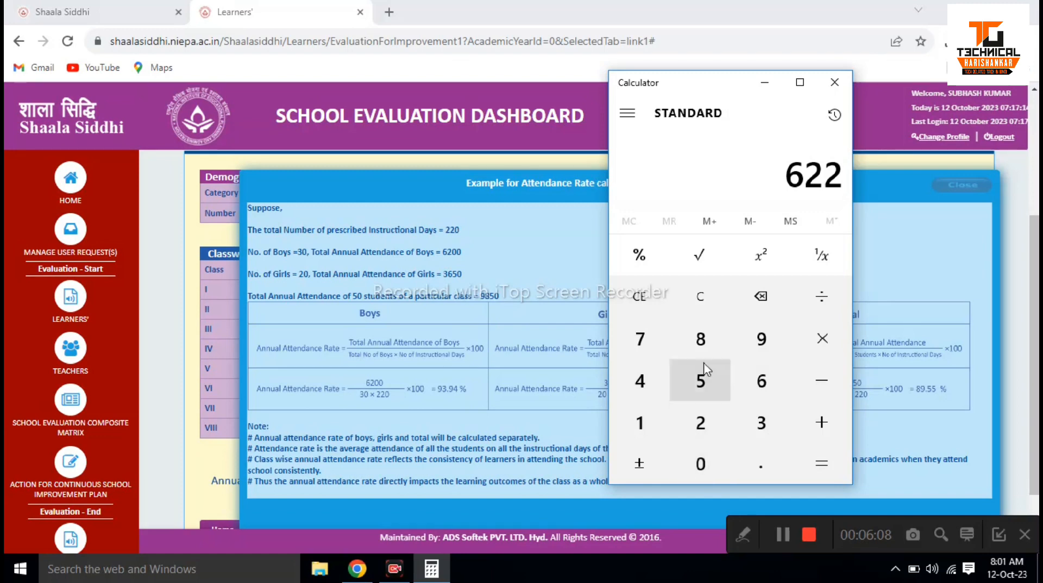
{"action": "left_click", "coordinate": [742, 295]}
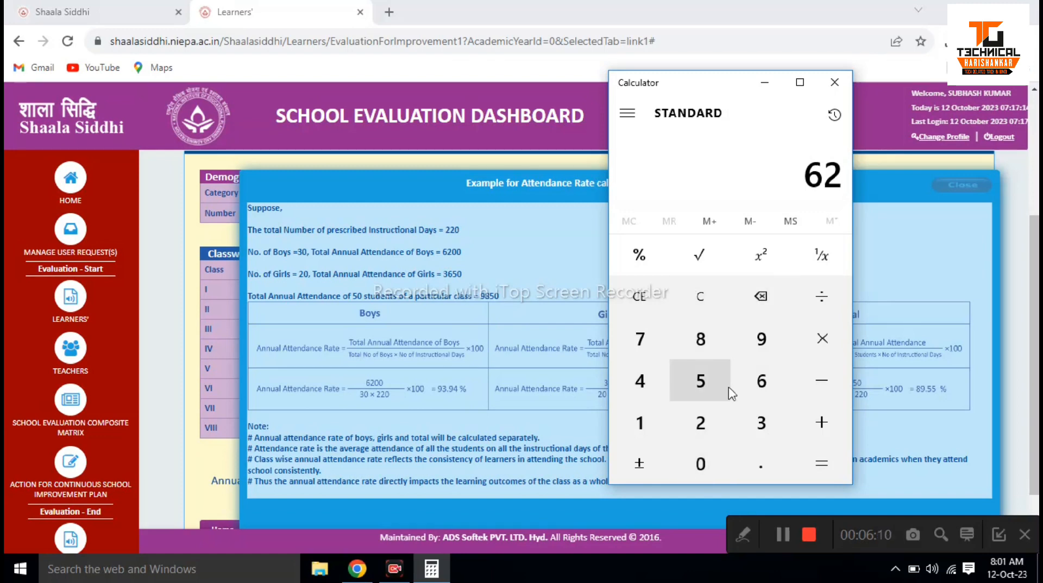
{"action": "left_click", "coordinate": [695, 474]}
{"action": "left_click", "coordinate": [695, 474]}
{"action": "left_click", "coordinate": [821, 296]}
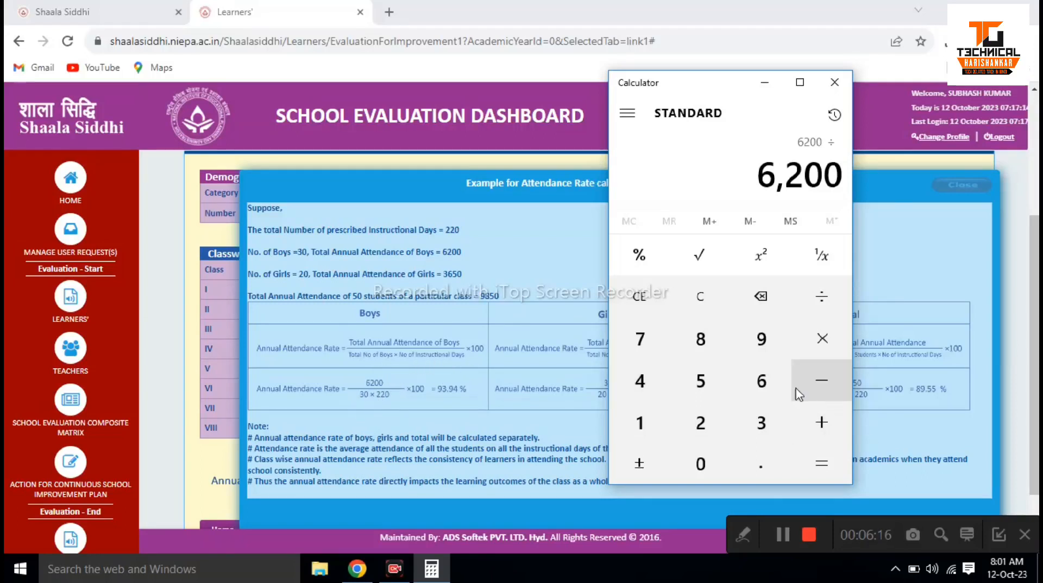
- Divide by 6600 and multiply by 100 to compute the boys' annual attendance rate
{"action": "left_click", "coordinate": [781, 392]}
{"action": "left_click", "coordinate": [781, 393]}
{"action": "left_click", "coordinate": [779, 392]}
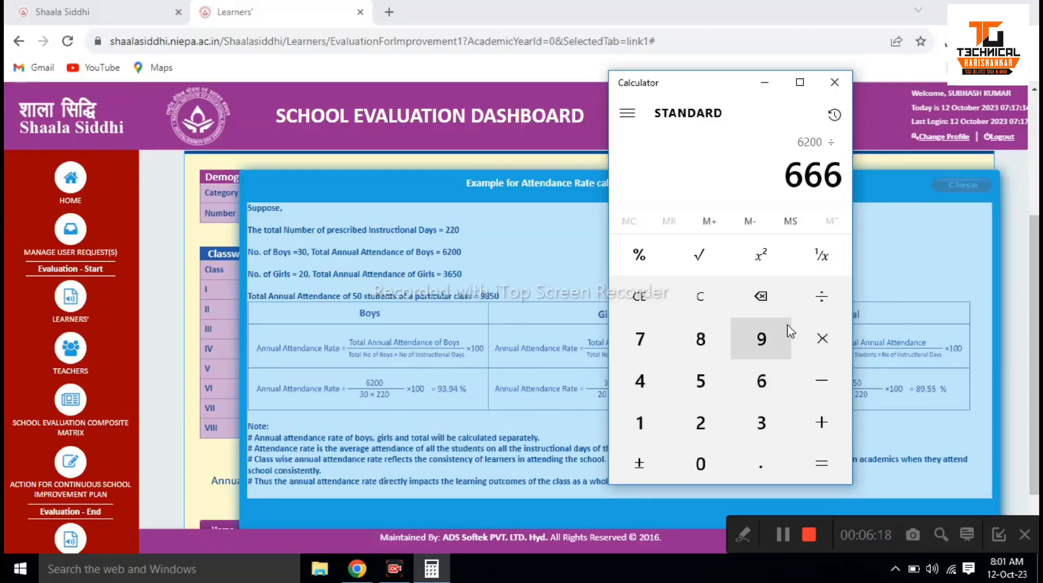
{"action": "left_click", "coordinate": [761, 296]}
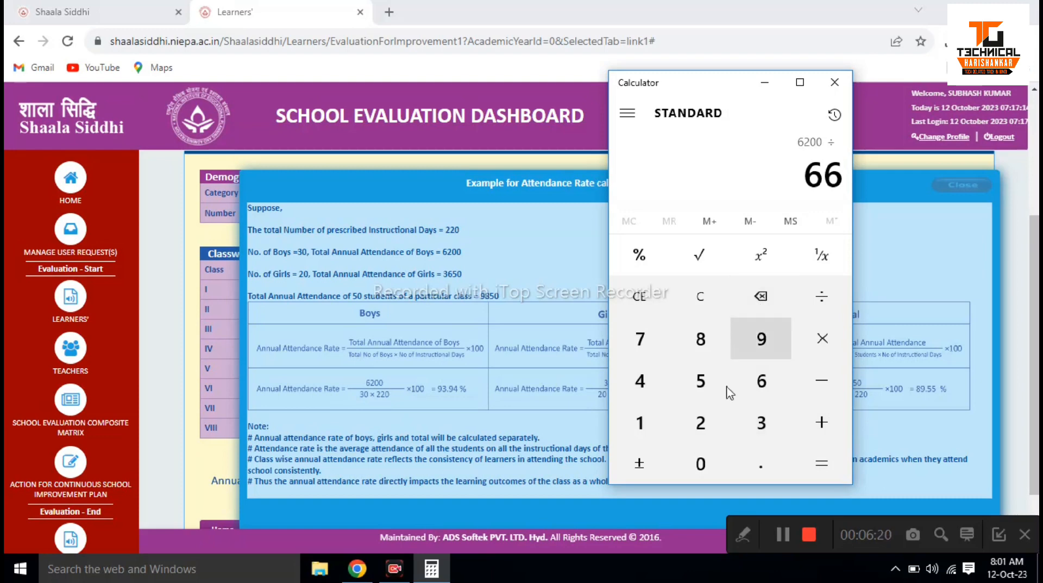
{"action": "left_click", "coordinate": [701, 462]}
{"action": "left_click", "coordinate": [701, 462]}
{"action": "left_click", "coordinate": [819, 339]}
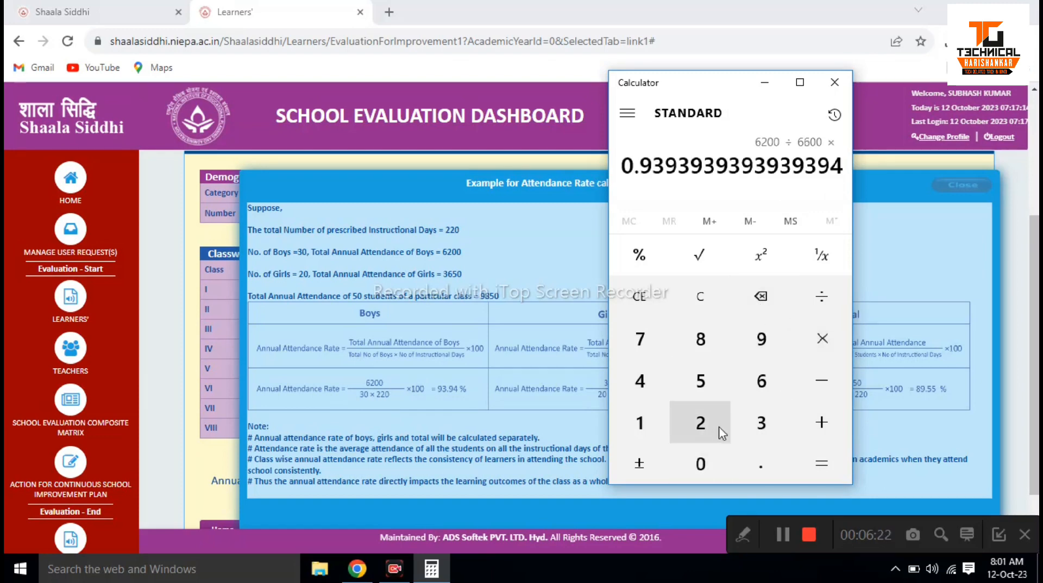
{"action": "left_click", "coordinate": [656, 440]}
{"action": "left_click", "coordinate": [700, 463]}
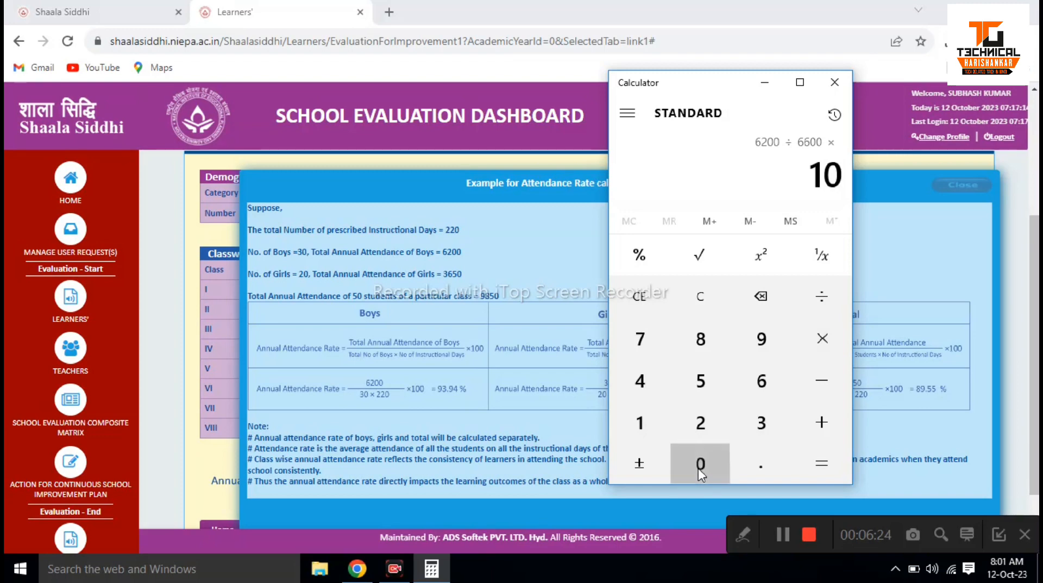
{"action": "left_click", "coordinate": [700, 463]}
{"action": "left_click", "coordinate": [842, 464]}
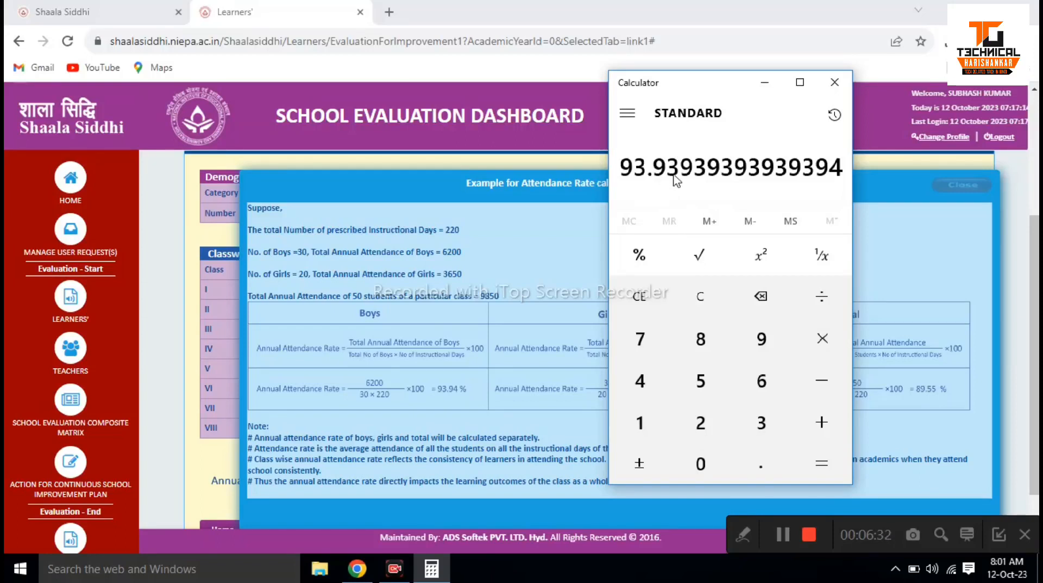
- Close Calculator and the attendance rate example, and return to the end of the class-wise attendance form
{"action": "left_click", "coordinate": [834, 83]}
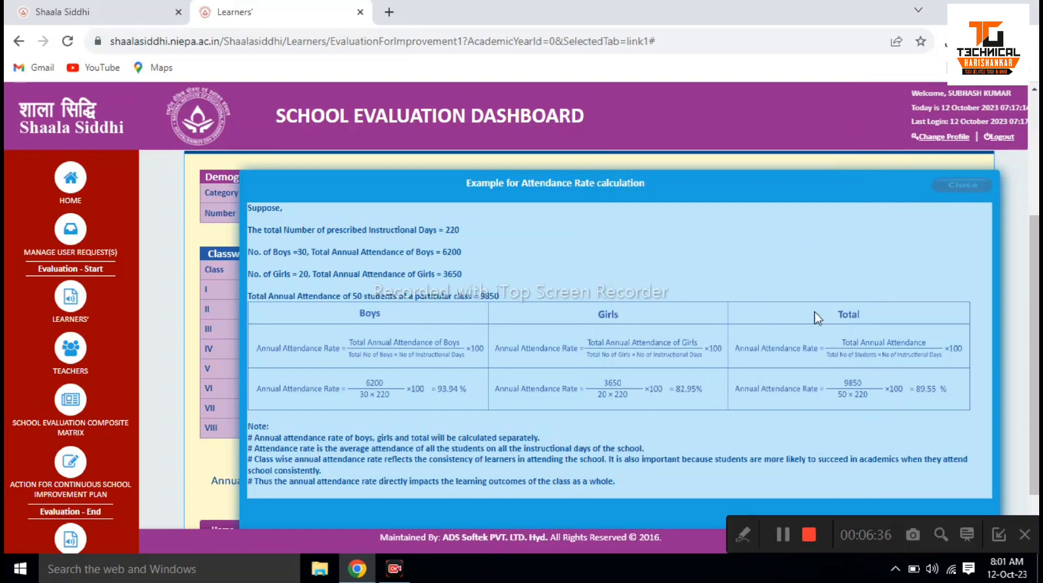
{"action": "left_click", "coordinate": [955, 186]}
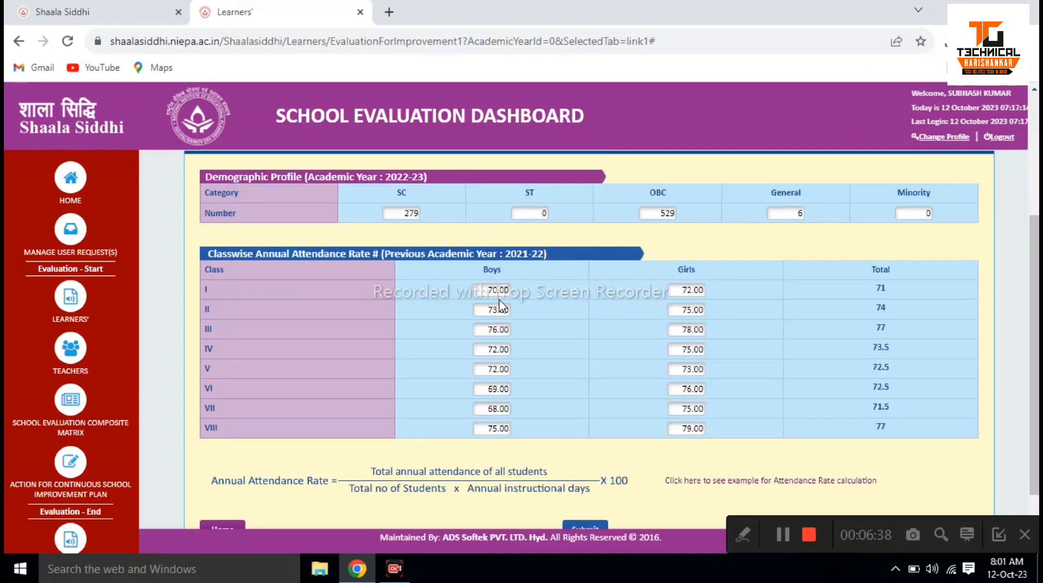
{"action": "scroll", "coordinate": [503, 307], "scroll_direction": "down", "scroll_amount": 2}
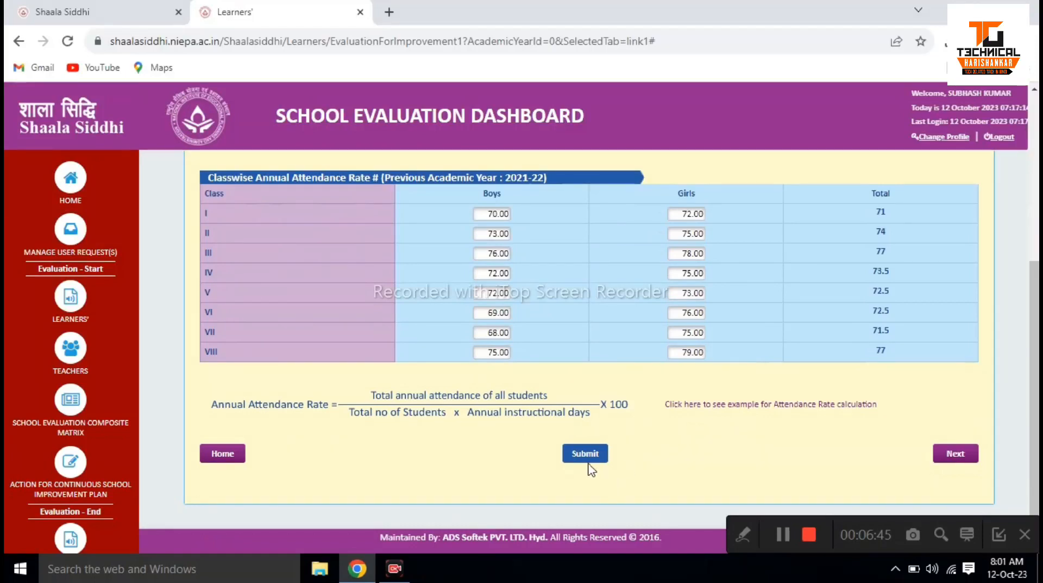
- Review the Learning Outcomes (Annual/Consolidated Reports) form and the Performance in Key Subjects (Annual) form
{"action": "left_click", "coordinate": [955, 455]}
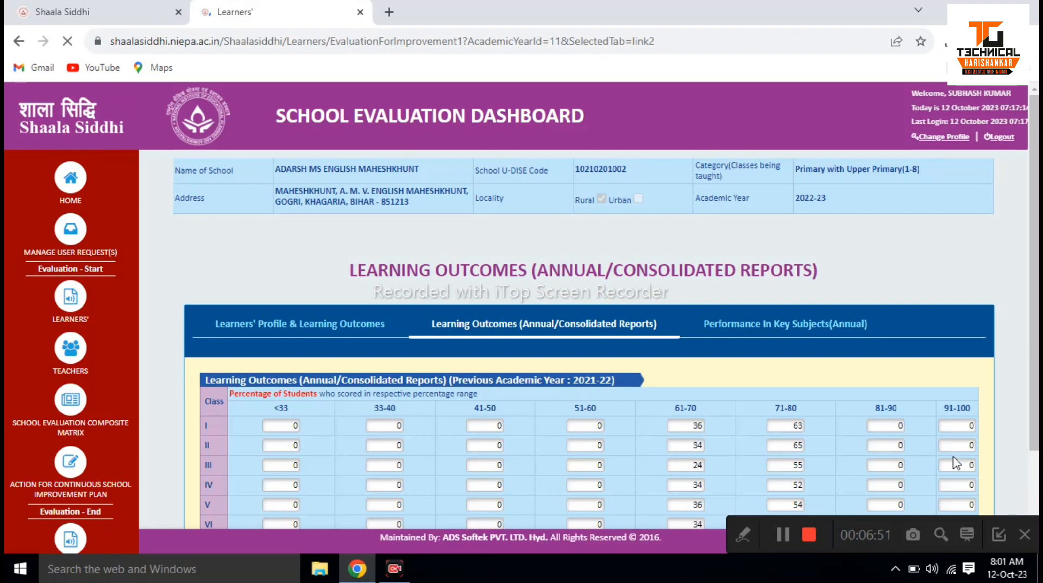
{"action": "scroll", "coordinate": [852, 259], "scroll_direction": "down", "scroll_amount": 2}
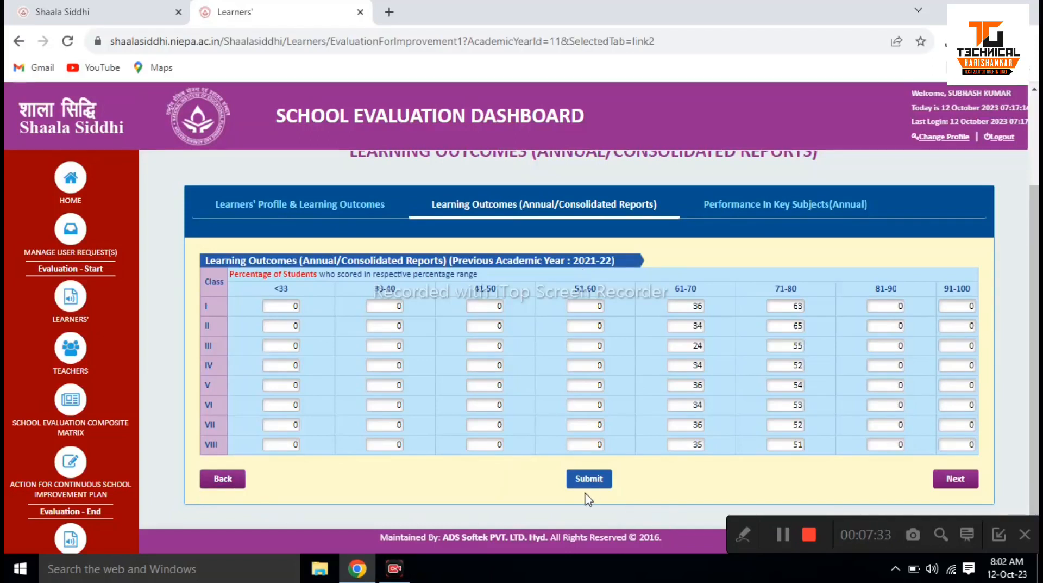
{"action": "left_click", "coordinate": [966, 481]}
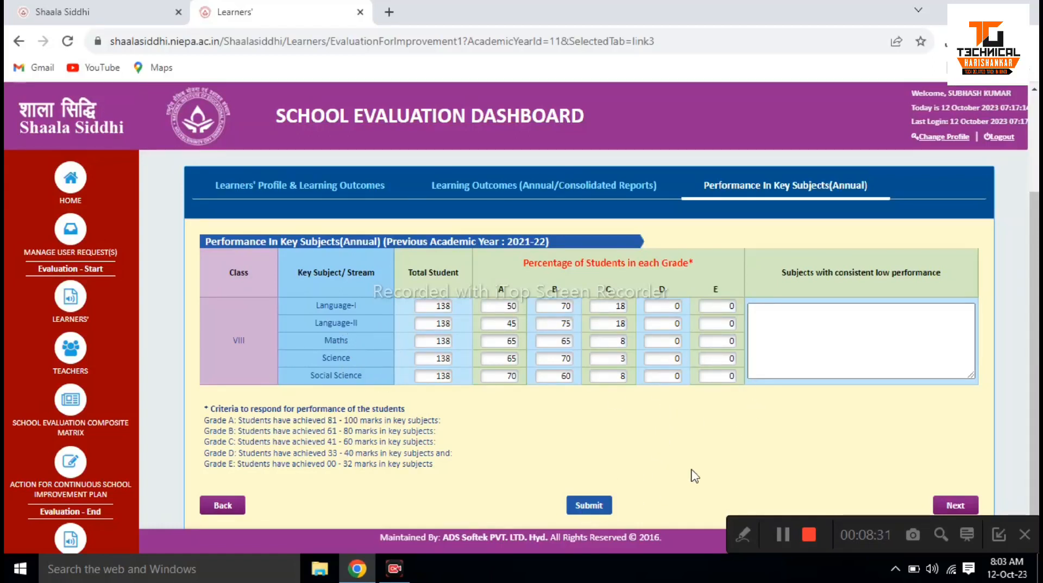
{"action": "scroll", "coordinate": [941, 445], "scroll_direction": "down", "scroll_amount": 1}
- Go through the teacher category and Teachers' Attendance forms, and advance to the School Evaluation Composite Matrix
{"action": "left_click", "coordinate": [970, 481]}
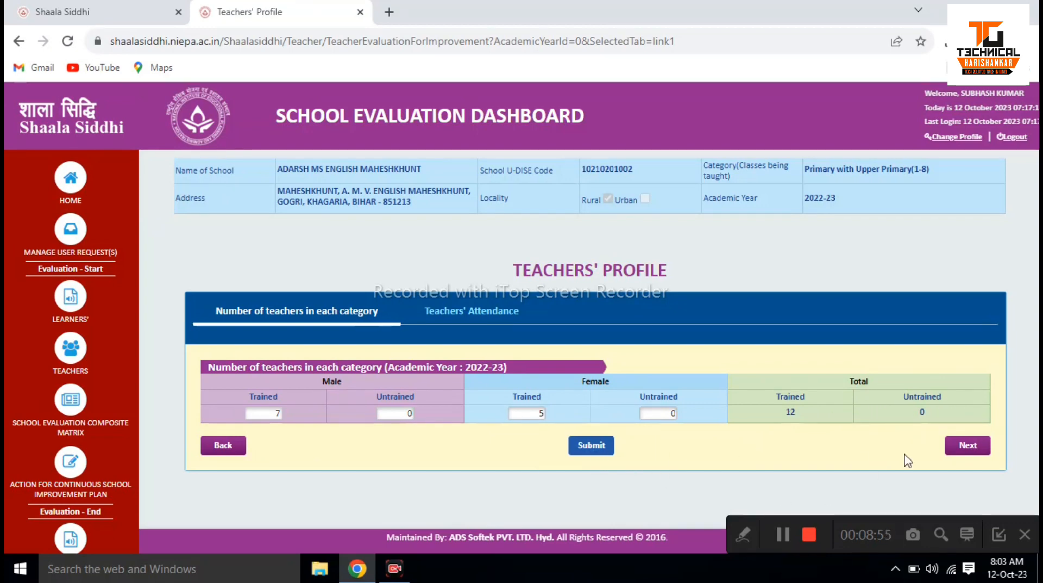
{"action": "left_click", "coordinate": [965, 445]}
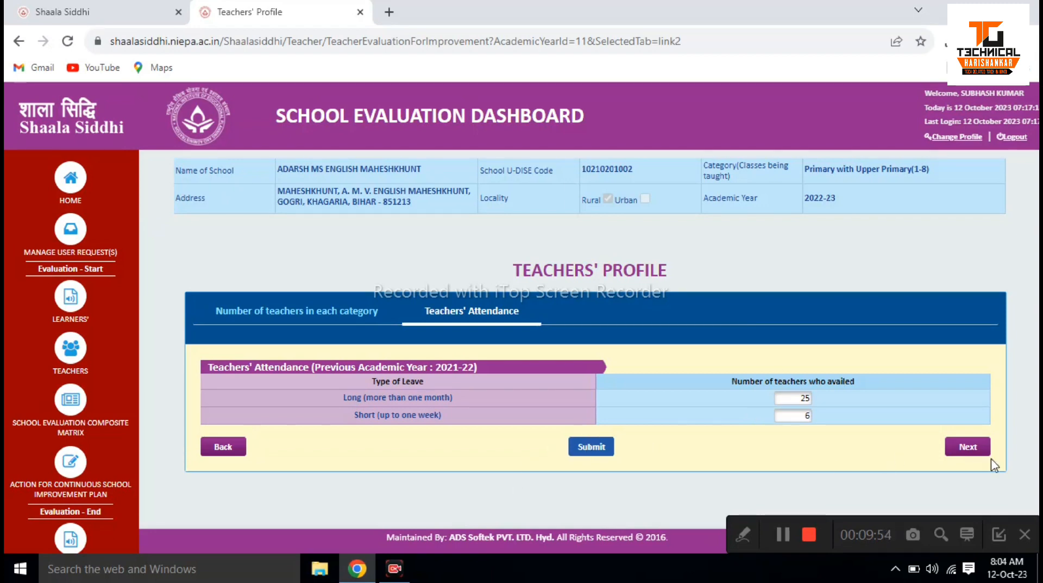
{"action": "left_click", "coordinate": [977, 450]}
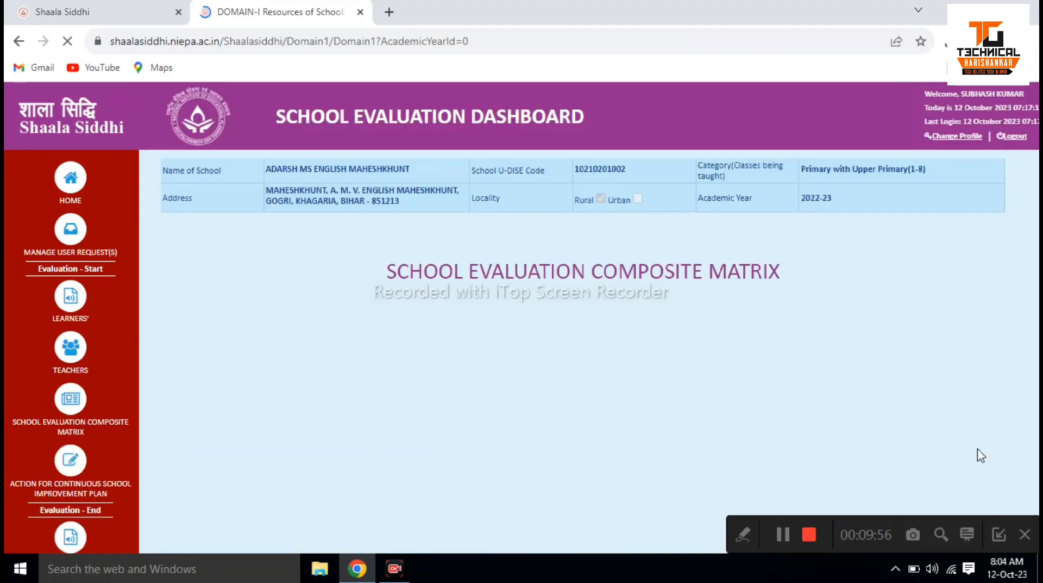
- Review the Domain-I core standards and the improvement priority options for School Premises and Playground and Sports Equipment / Materials
{"action": "scroll", "coordinate": [680, 380], "scroll_direction": "down", "scroll_amount": 3}
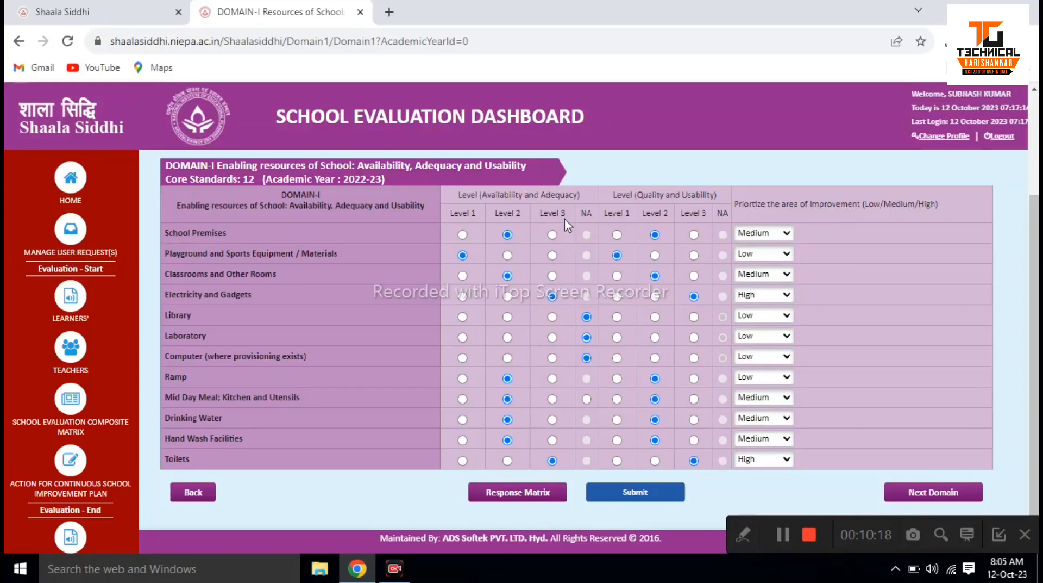
{"action": "left_click", "coordinate": [782, 233]}
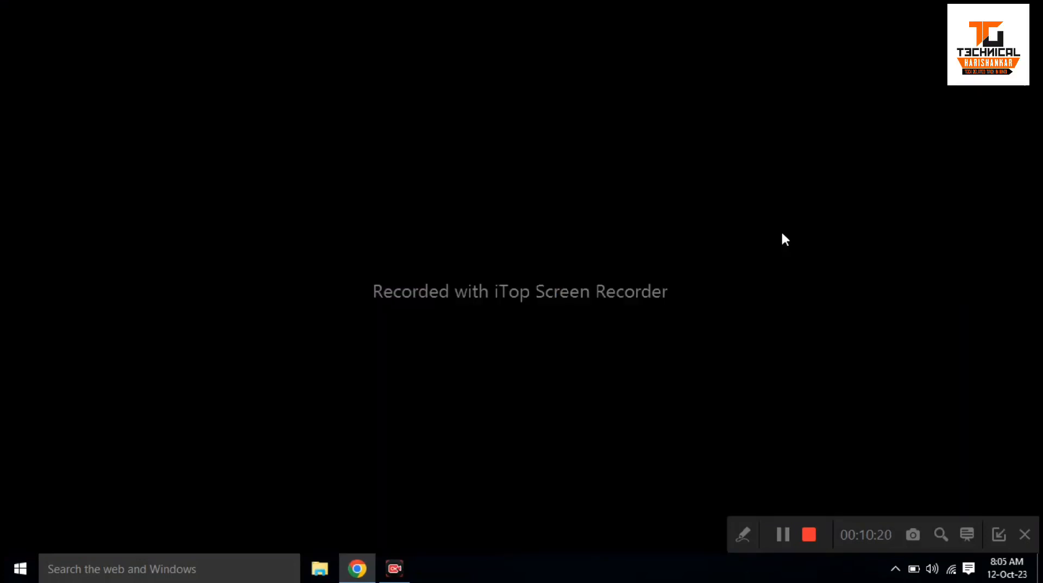
{"action": "left_click", "coordinate": [783, 234]}
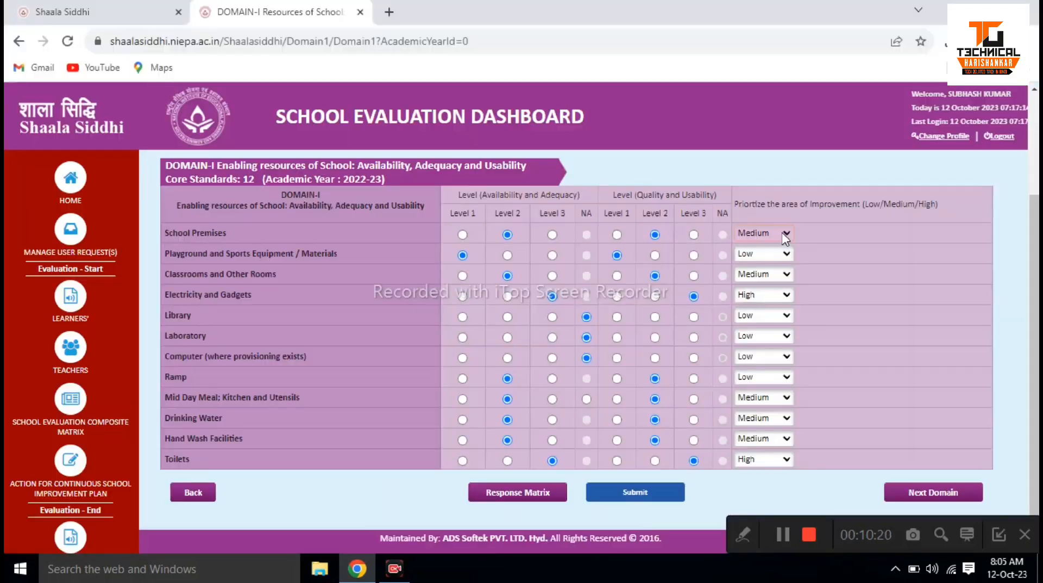
{"action": "left_click", "coordinate": [765, 255]}
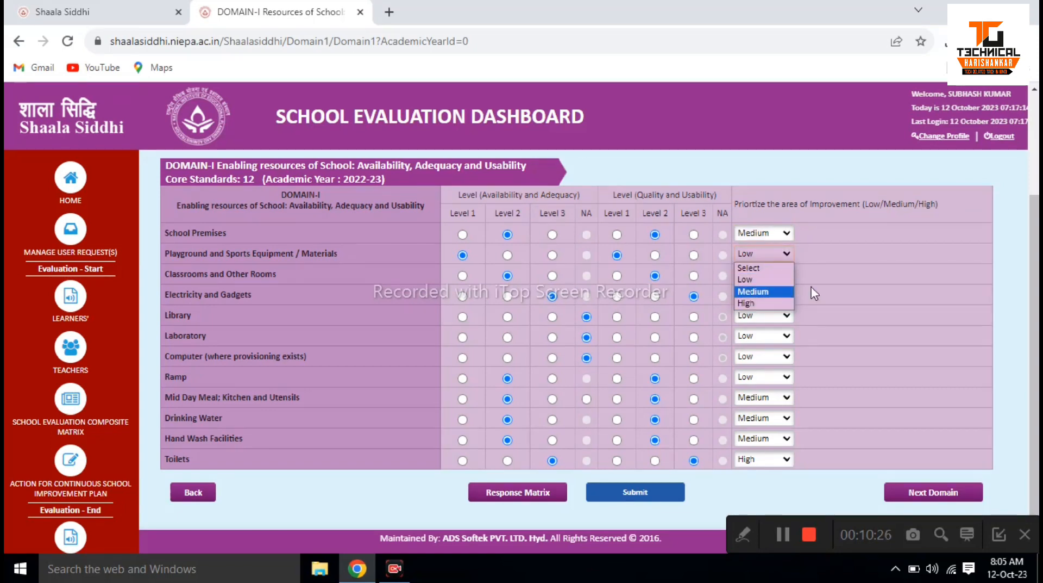
{"action": "left_click", "coordinate": [862, 298]}
{"action": "mouse_move", "coordinate": [109, 293]}
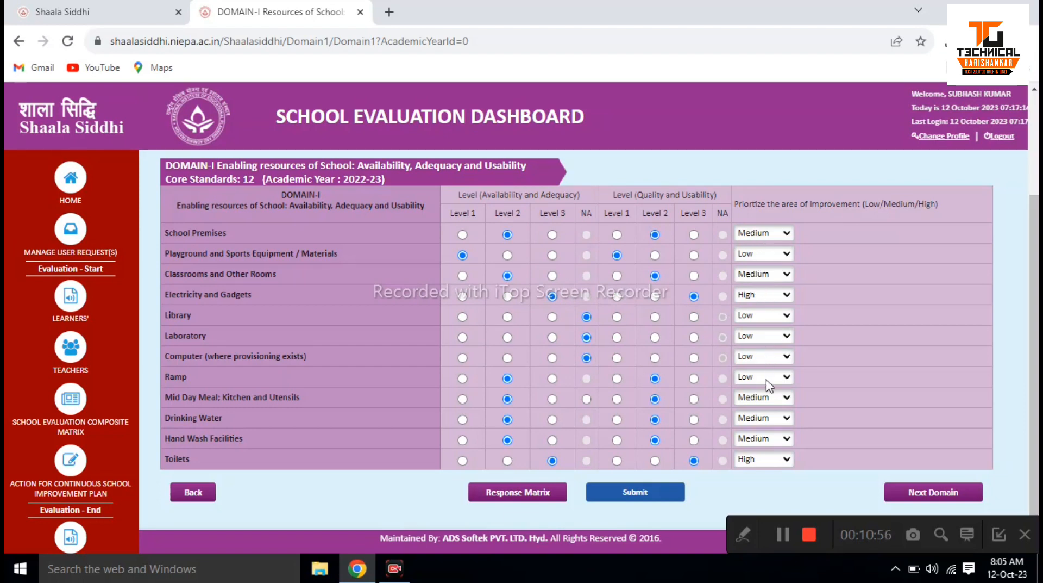
- Go through the composite matrix forms from Domain-II to Domain-VI, and advance to the Action for Improvement Plan
{"action": "left_click", "coordinate": [907, 492]}
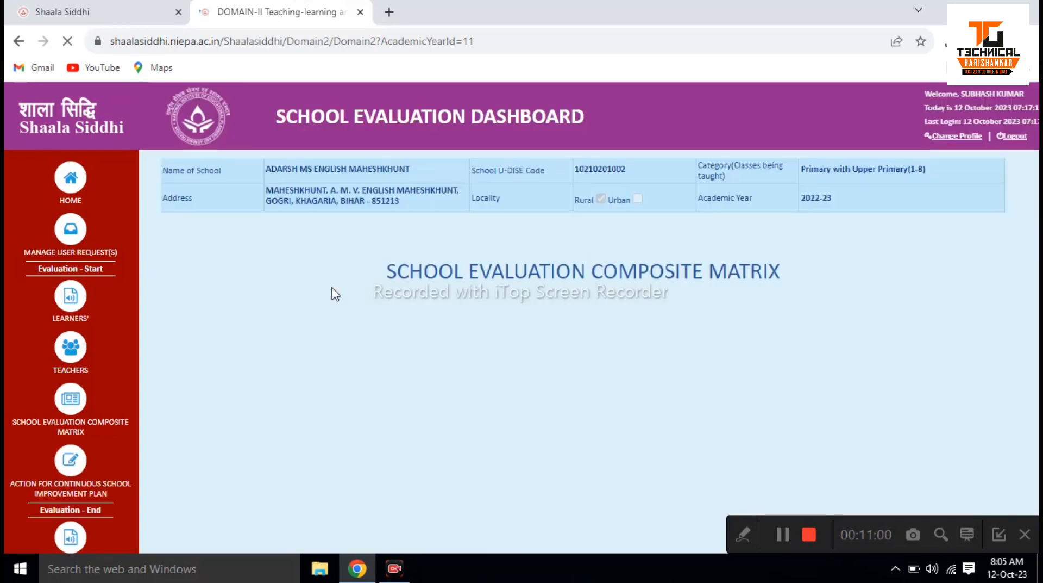
{"action": "scroll", "coordinate": [530, 363], "scroll_direction": "down", "scroll_amount": 2}
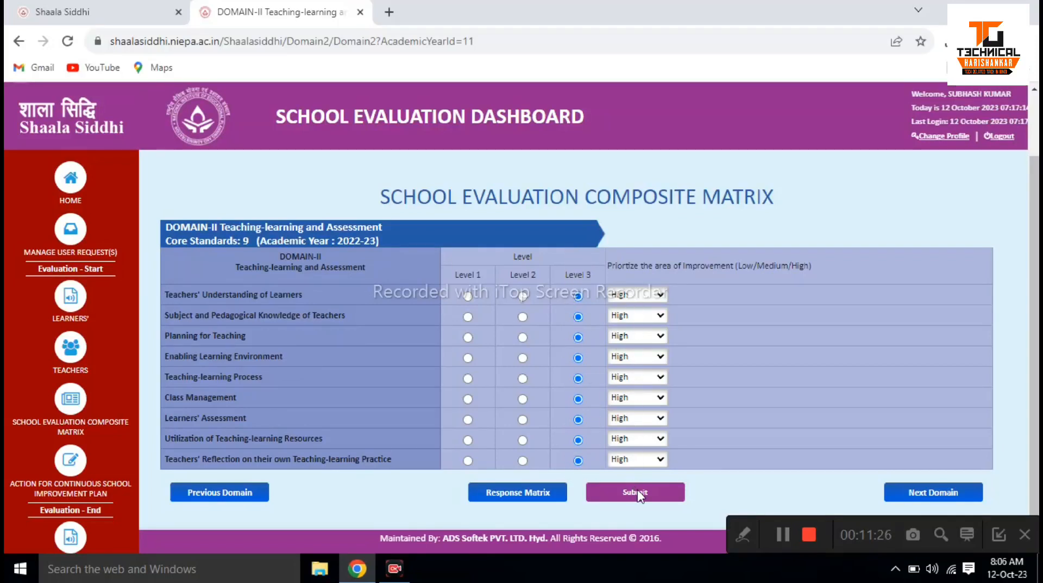
{"action": "left_click", "coordinate": [918, 496]}
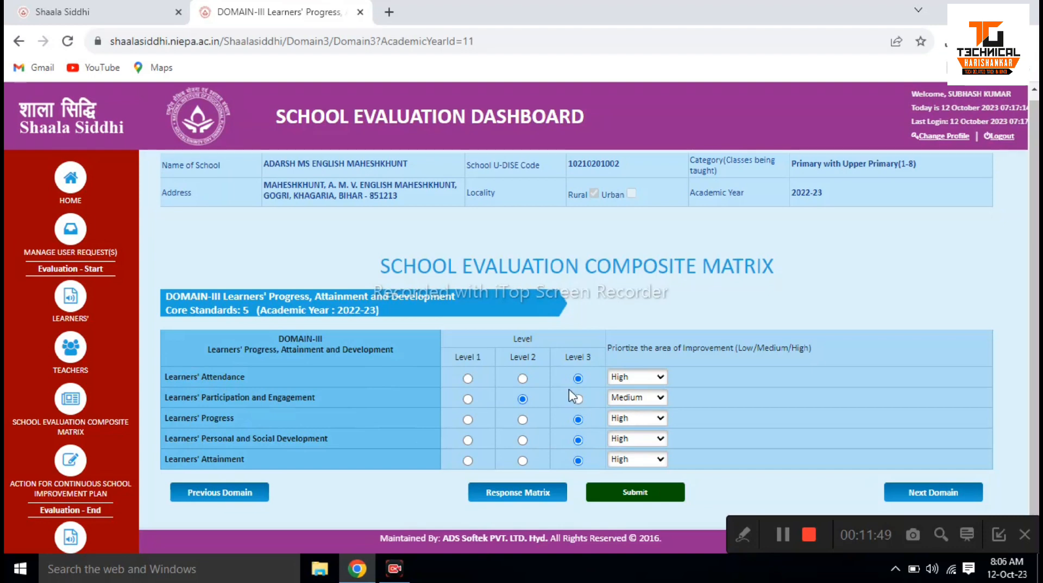
{"action": "left_click", "coordinate": [924, 492]}
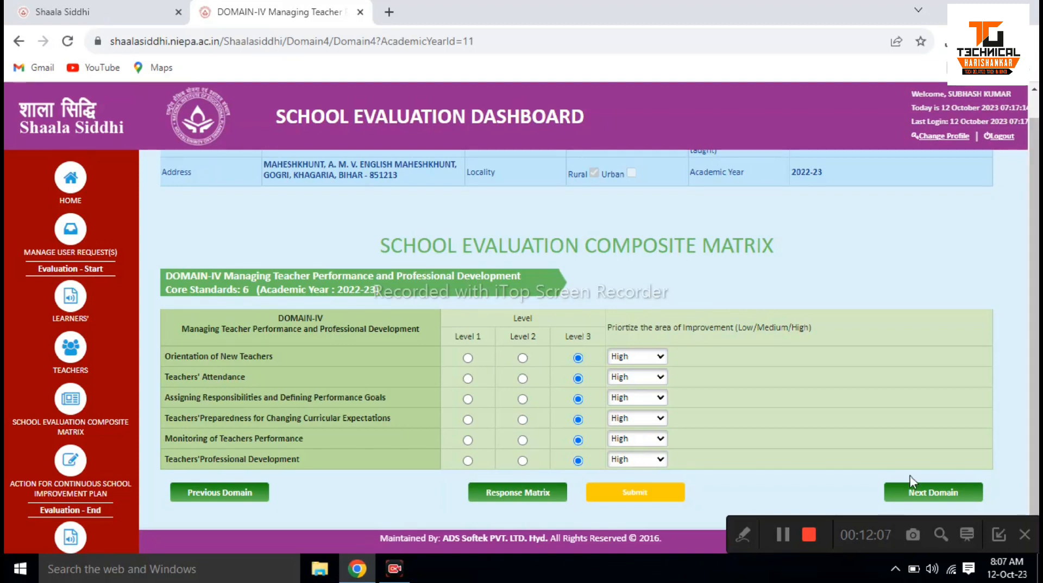
{"action": "left_click", "coordinate": [941, 492]}
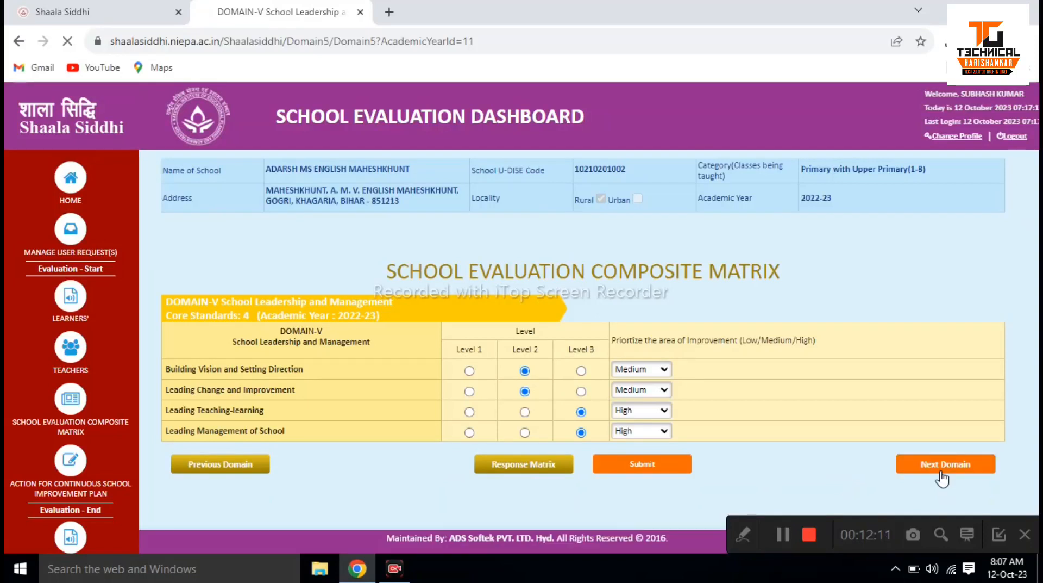
{"action": "left_click", "coordinate": [942, 465]}
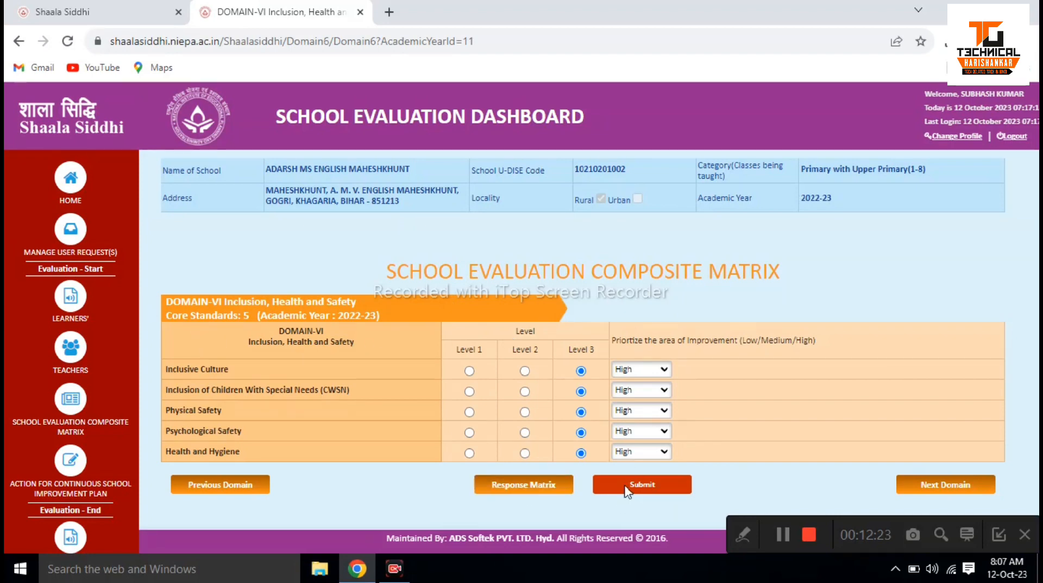
{"action": "left_click", "coordinate": [931, 491]}
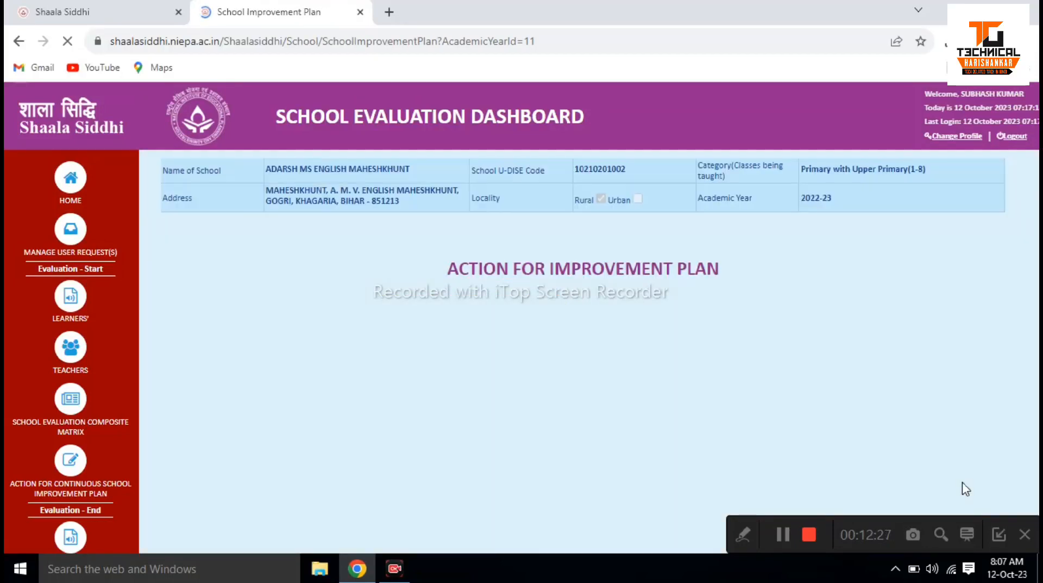
- Examine the mission statement and the Domain-I to Domain-VII entries of the improvement plan, down to the Final Submission section
{"action": "scroll", "coordinate": [629, 359], "scroll_direction": "down", "scroll_amount": 2}
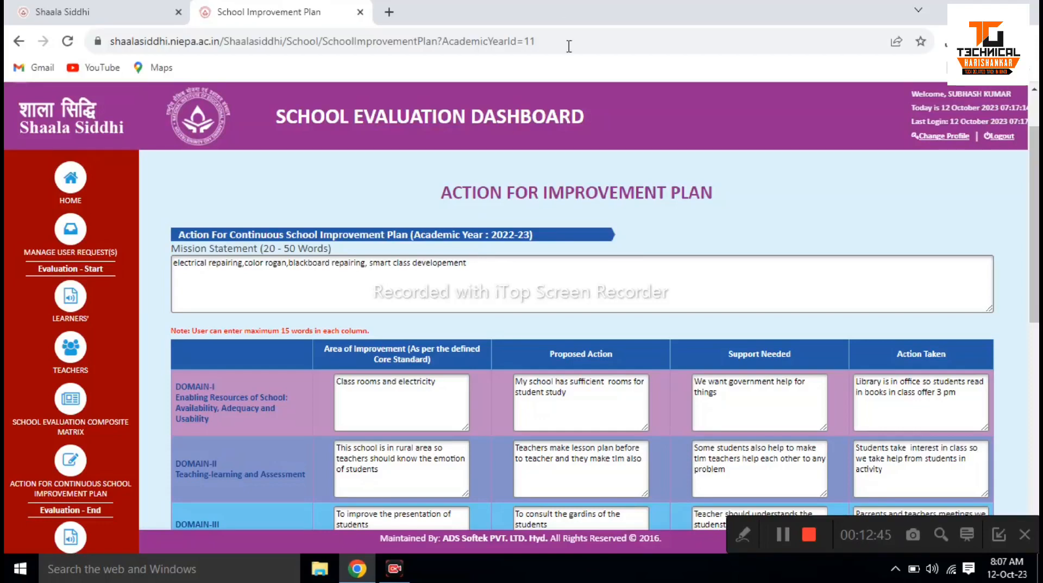
{"action": "scroll", "coordinate": [564, 292], "scroll_direction": "down", "scroll_amount": 3}
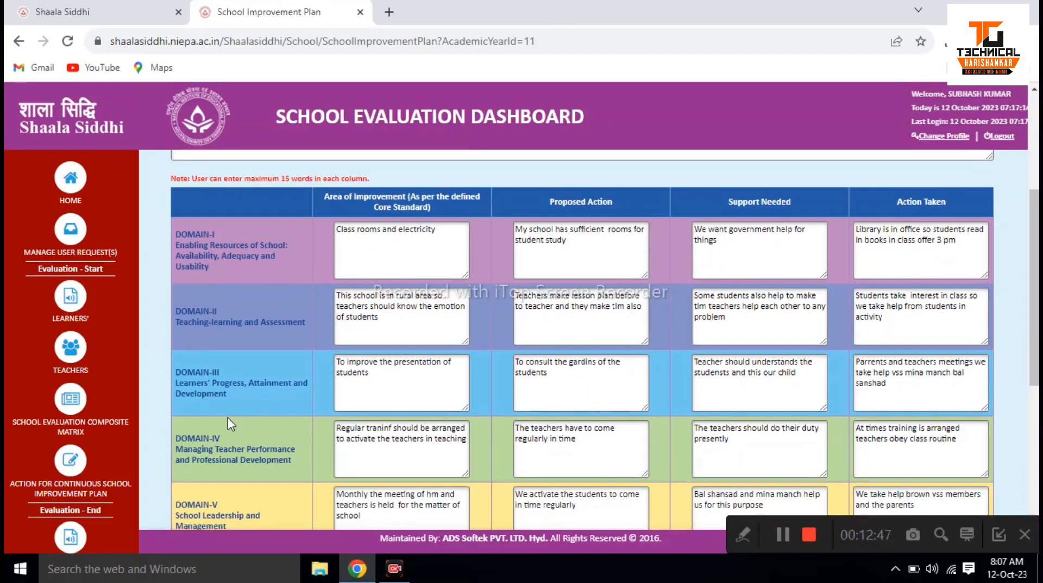
{"action": "scroll", "coordinate": [227, 421], "scroll_direction": "down", "scroll_amount": 7}
{"action": "scroll", "coordinate": [627, 420], "scroll_direction": "up", "scroll_amount": 5}
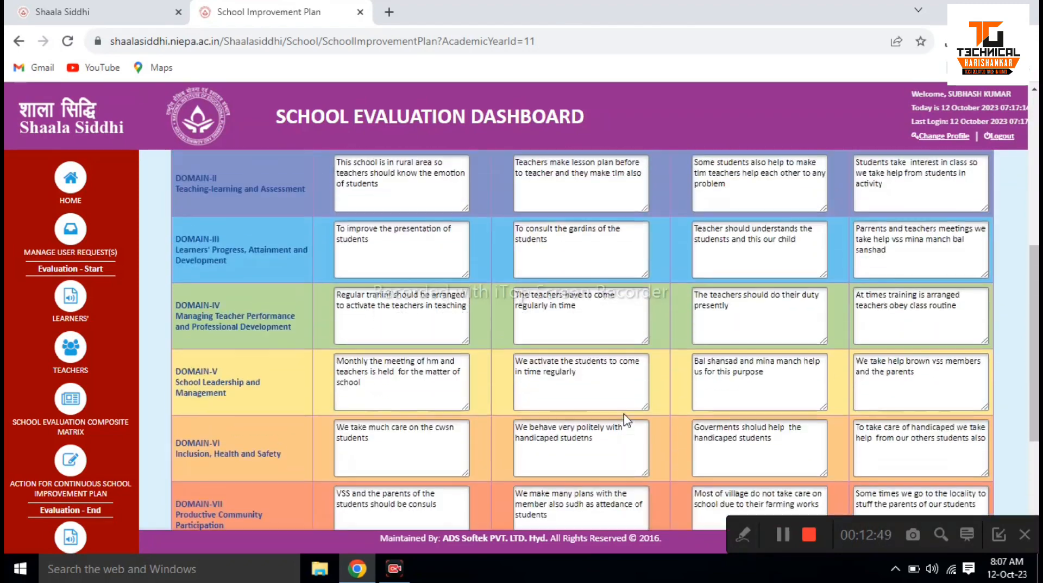
{"action": "scroll", "coordinate": [627, 420], "scroll_direction": "up", "scroll_amount": 4}
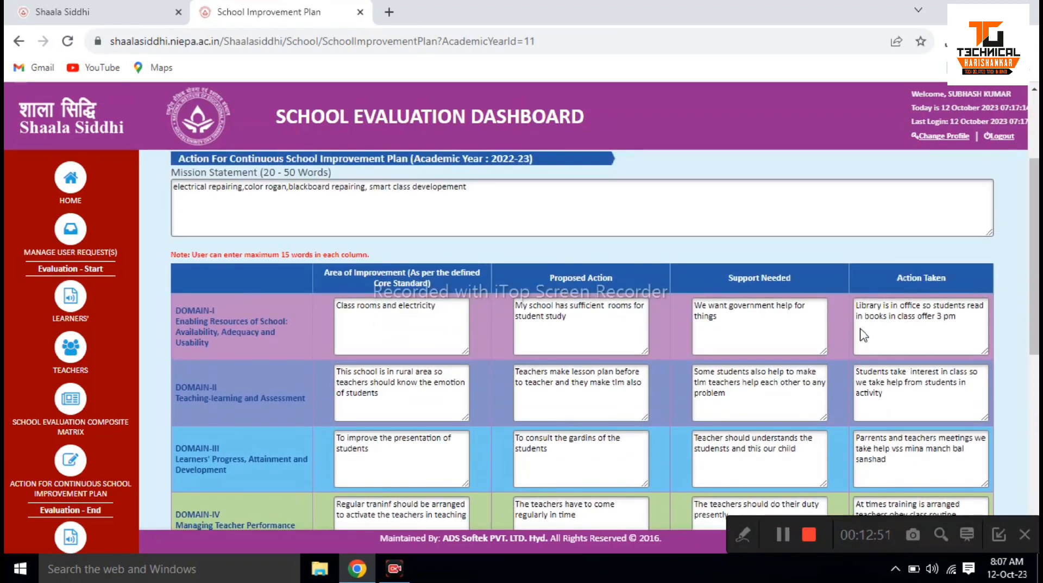
{"action": "scroll", "coordinate": [878, 337], "scroll_direction": "down", "scroll_amount": 3}
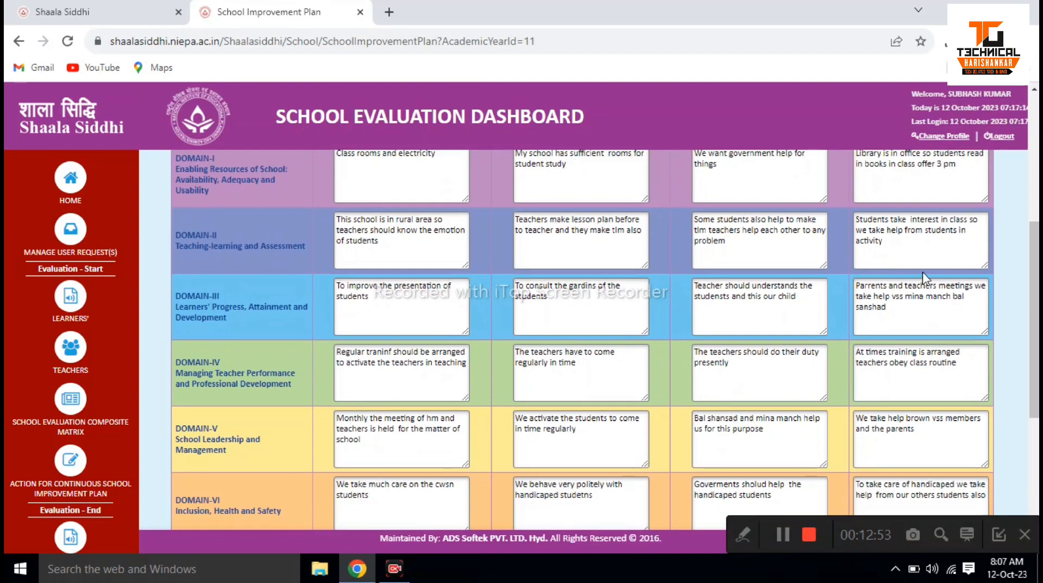
{"action": "scroll", "coordinate": [924, 277], "scroll_direction": "down", "scroll_amount": 4}
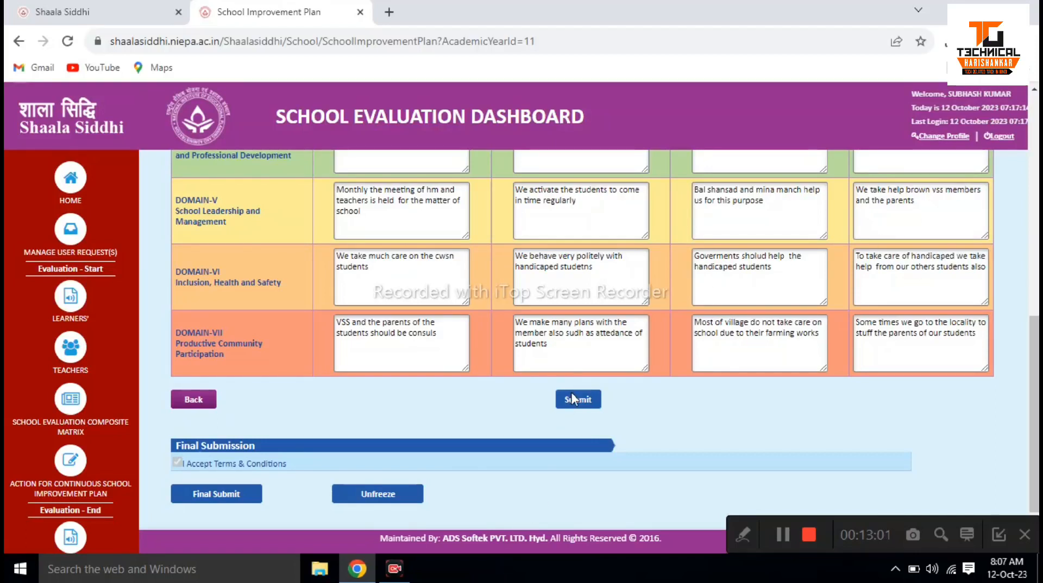
{"action": "scroll", "coordinate": [443, 410], "scroll_direction": "down", "scroll_amount": 2}
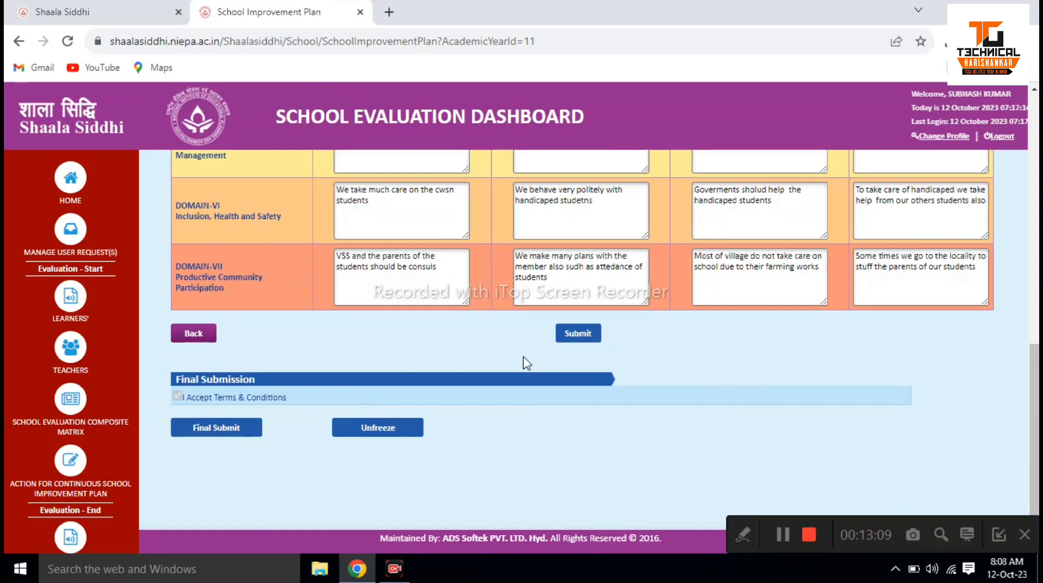
- Check the School Self-Evaluation Status on the home page, and reopen the improvement plan at its Final Submission section
{"action": "left_click", "coordinate": [66, 184]}
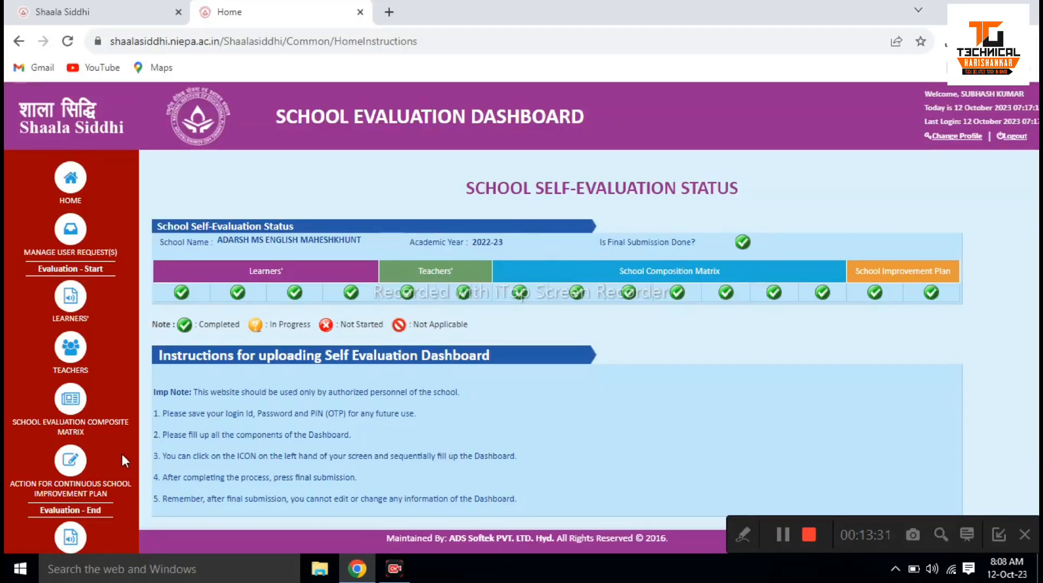
{"action": "mouse_move", "coordinate": [79, 496]}
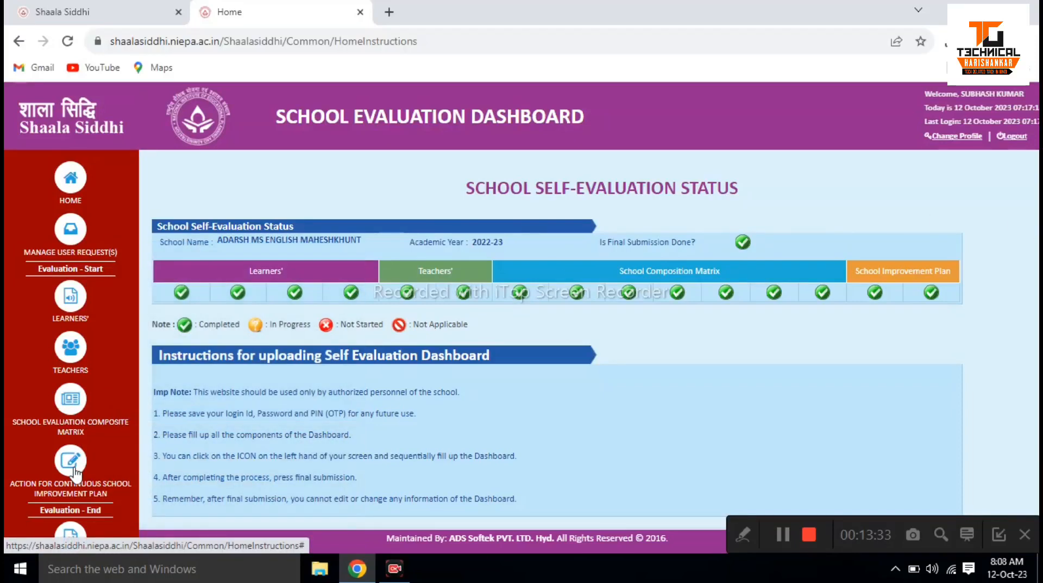
{"action": "left_click", "coordinate": [74, 469]}
{"action": "scroll", "coordinate": [600, 402], "scroll_direction": "down", "scroll_amount": 10}
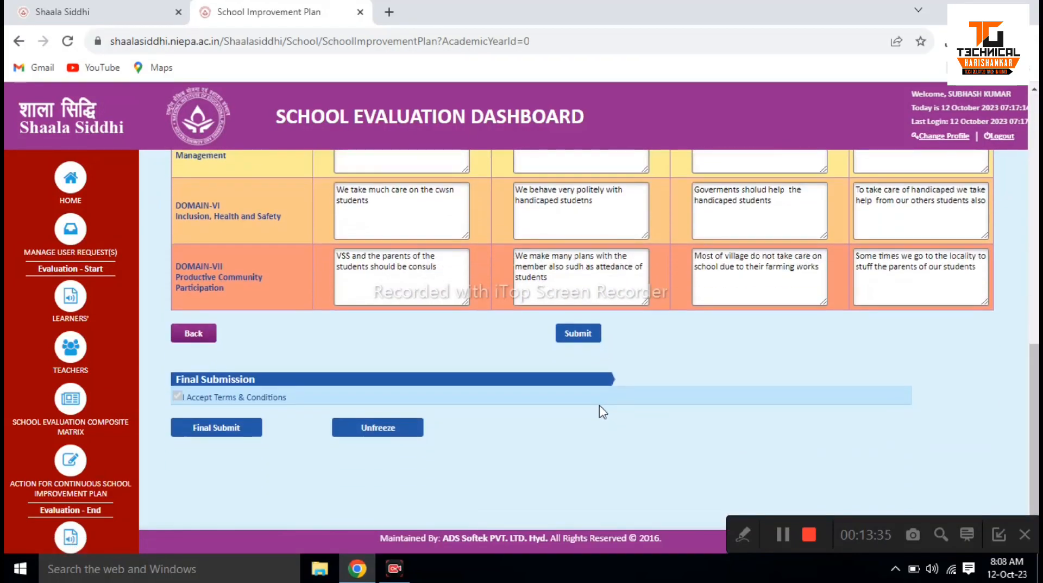